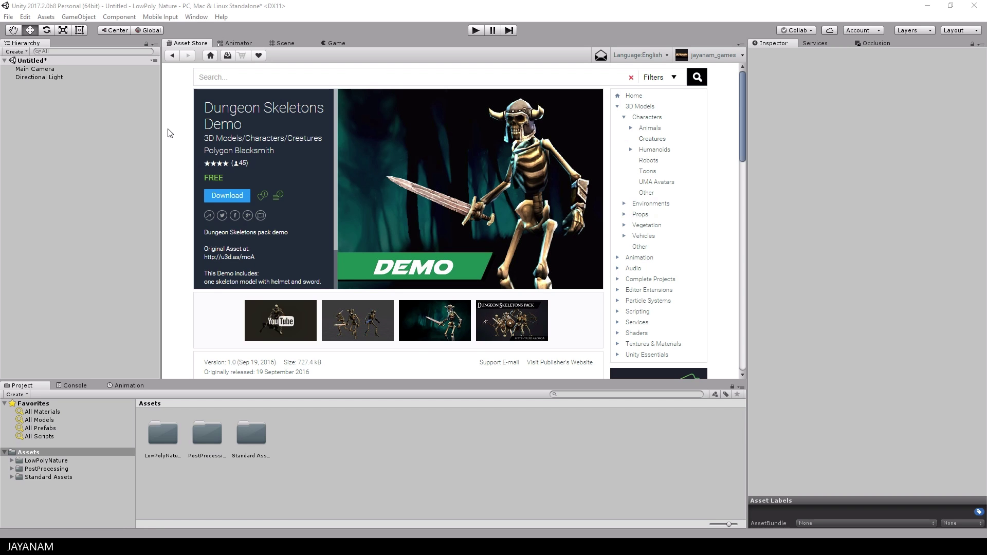
# Step: Download and import the Dungeon Skeletons Demo package, then look at its skeleton model
pyautogui.click(230, 198)
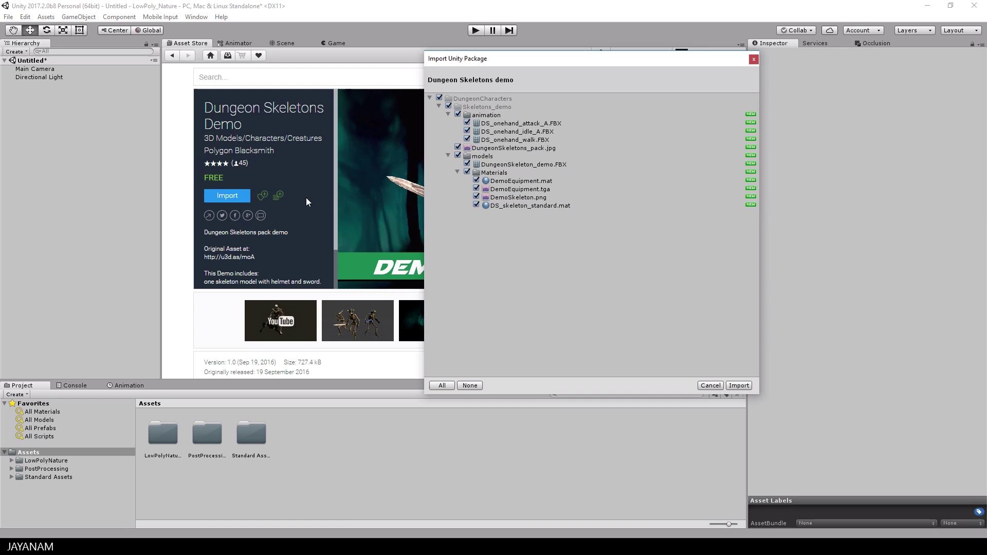
pyautogui.click(514, 164)
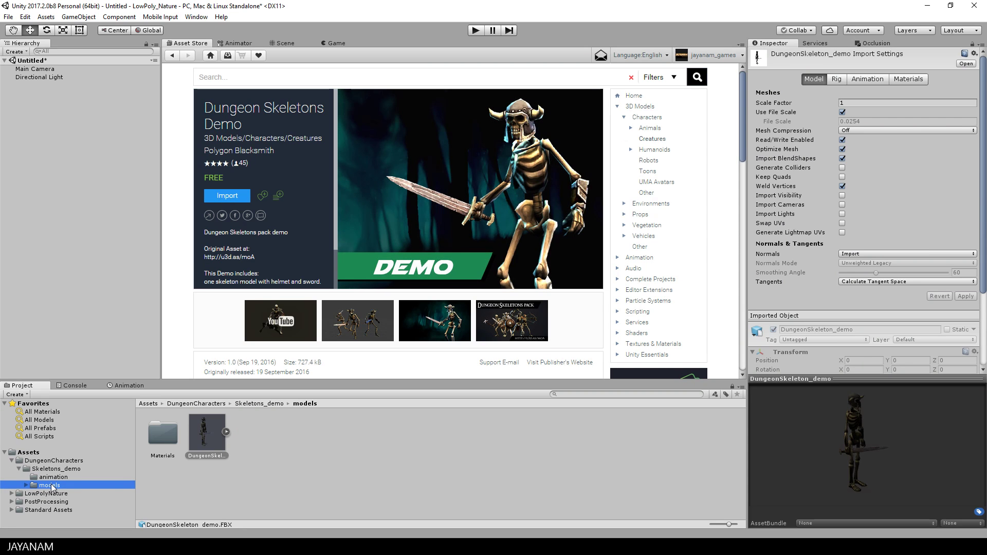
# Step: Drag the DungeonSkeleton_demo model into the Scene view and set its position to 0, 0, 0
pyautogui.click(288, 44)
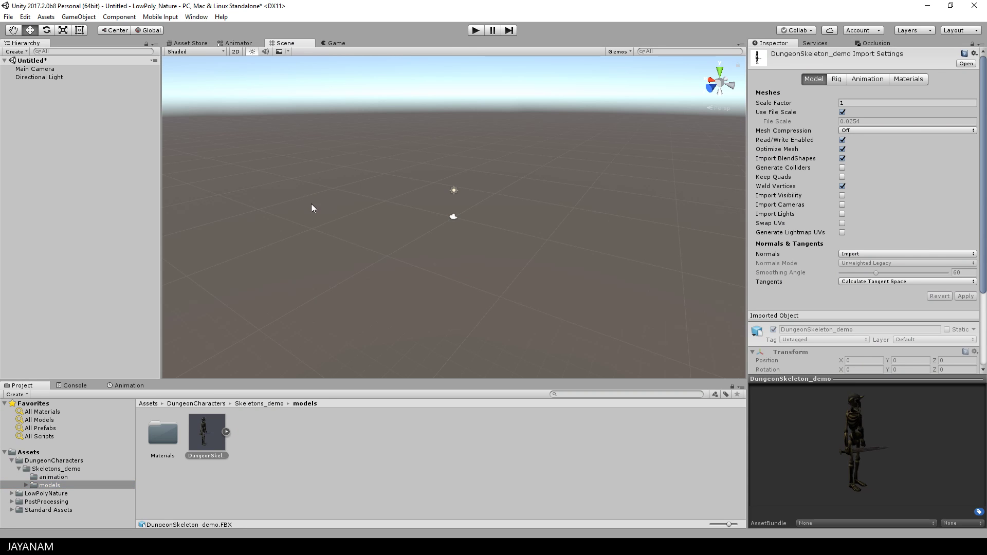
pyautogui.moveTo(208, 431); pyautogui.dragTo(454, 218)
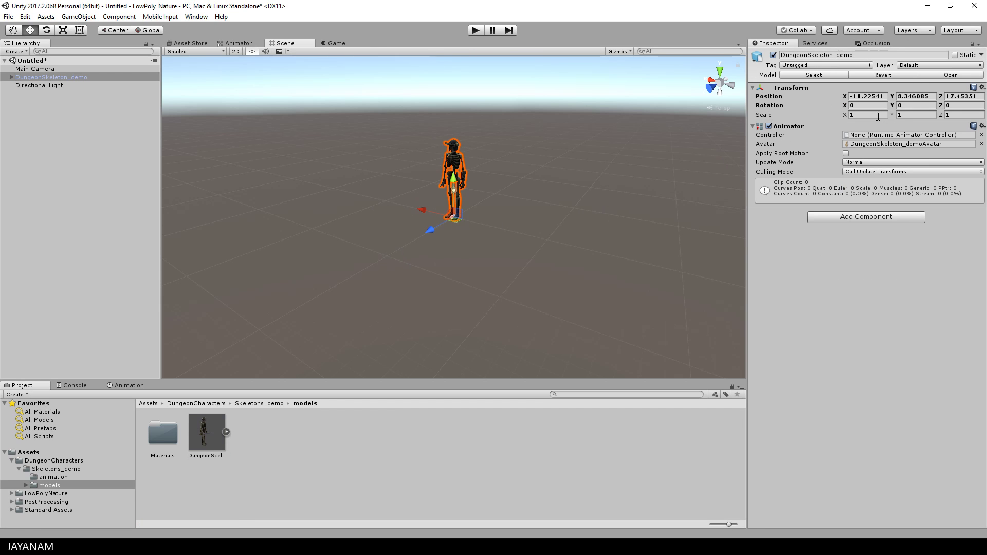
pyautogui.click(872, 100)
pyautogui.write('0')
pyautogui.press('Tab')
pyautogui.write('0')
pyautogui.press('Tab')
pyautogui.write('0')
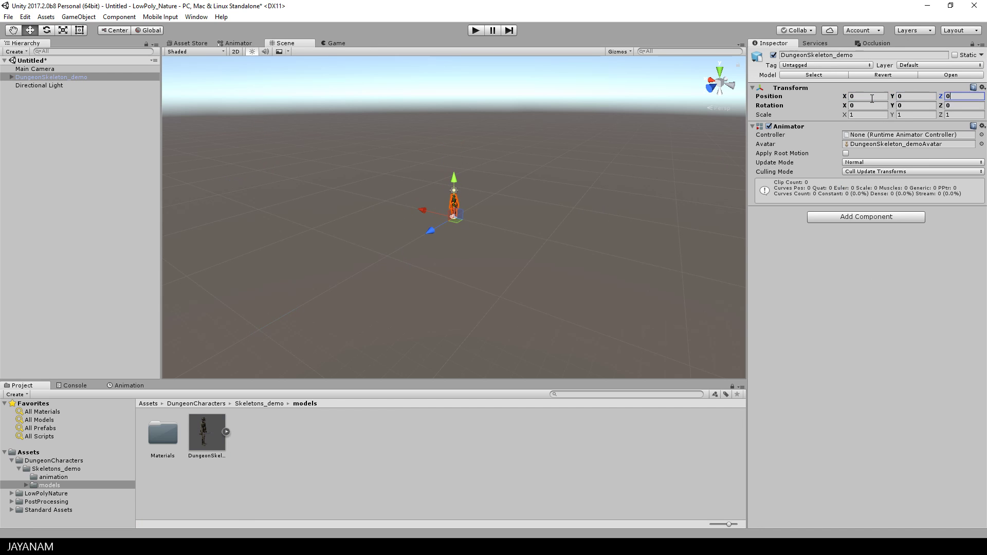
pyautogui.press('Tab')
# Step: Frame the skeleton in the view, then play-test the scene briefly and stop
pyautogui.scroll(6, 530, 199)
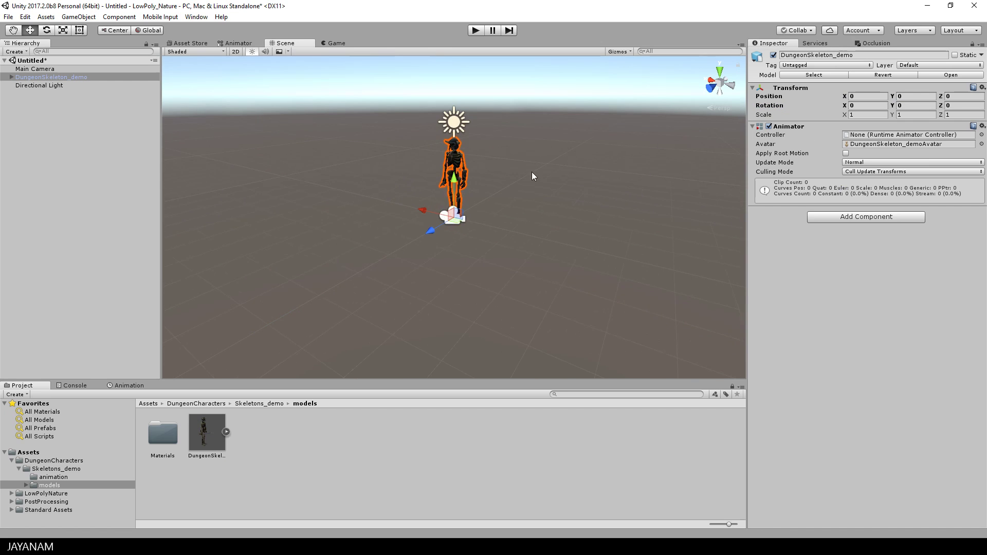
pyautogui.keyDown('alt'); pyautogui.moveTo(532, 176); pyautogui.dragTo(481, 197); pyautogui.keyUp('alt')
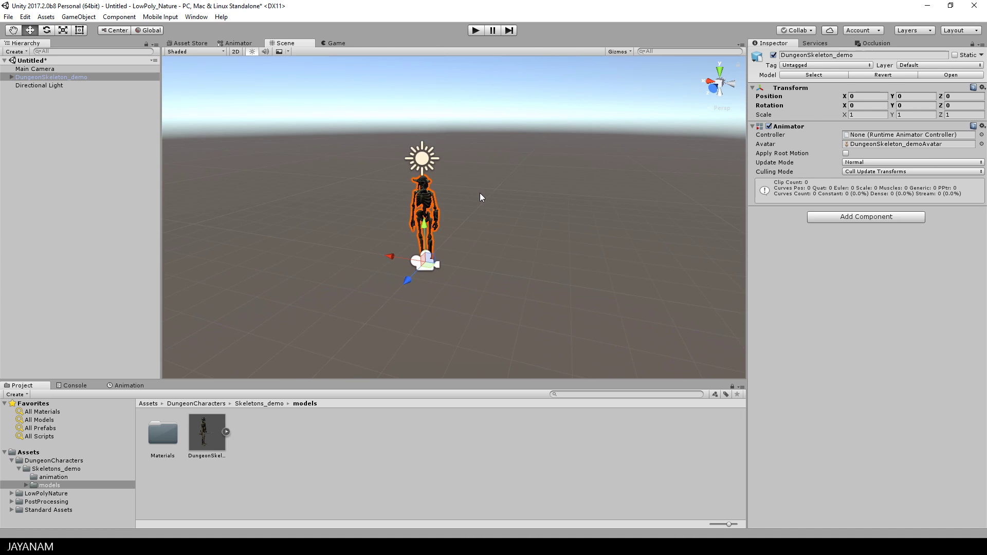
pyautogui.click(503, 64)
pyautogui.click(476, 30)
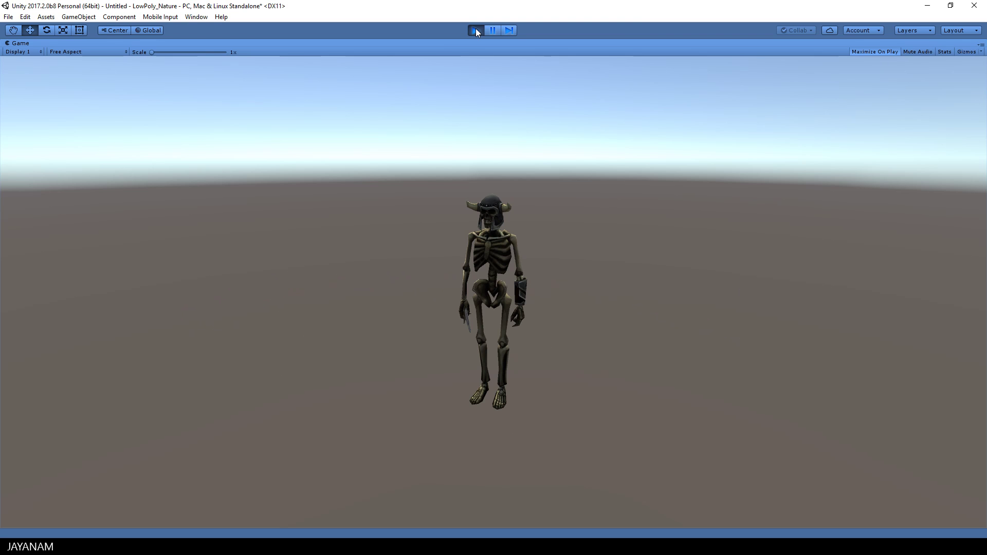
pyautogui.click(476, 29)
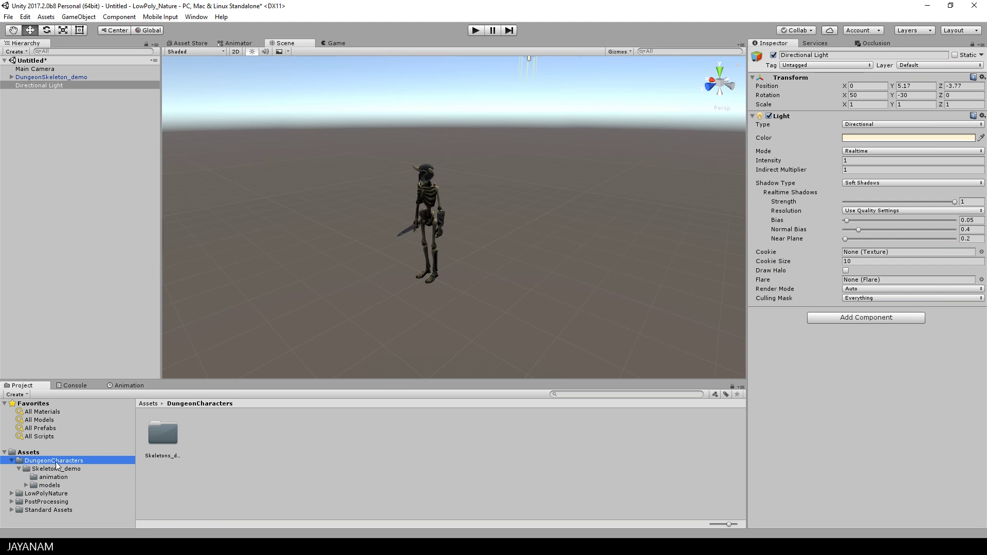
# Step: Create a new Animator Controller asset named Skeleton
pyautogui.rightClick(258, 445)
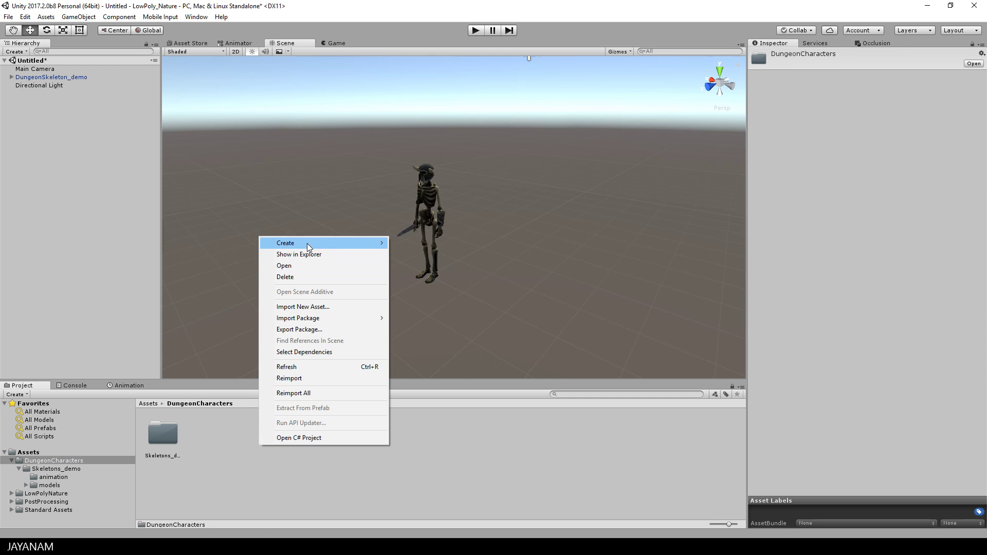
pyautogui.moveTo(310, 247)
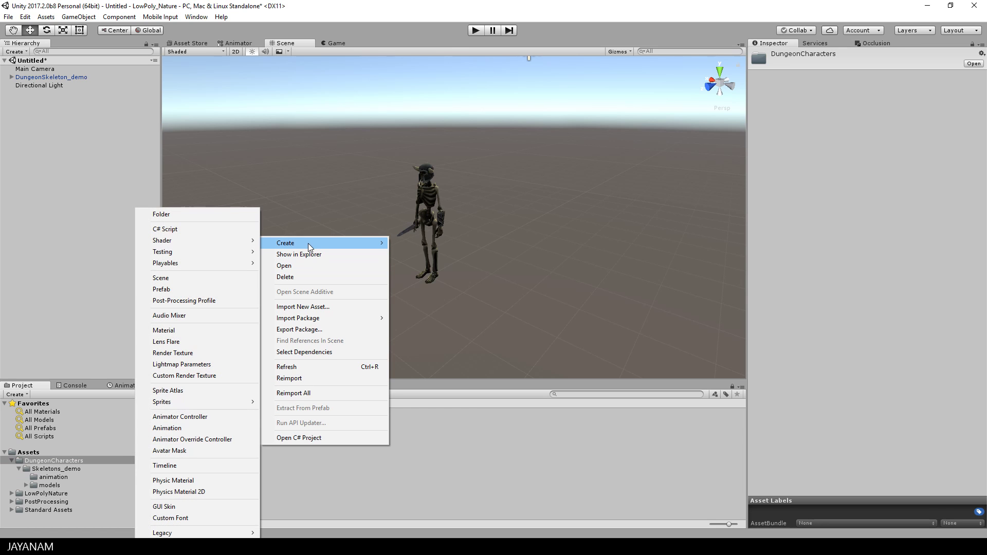
pyautogui.click(199, 417)
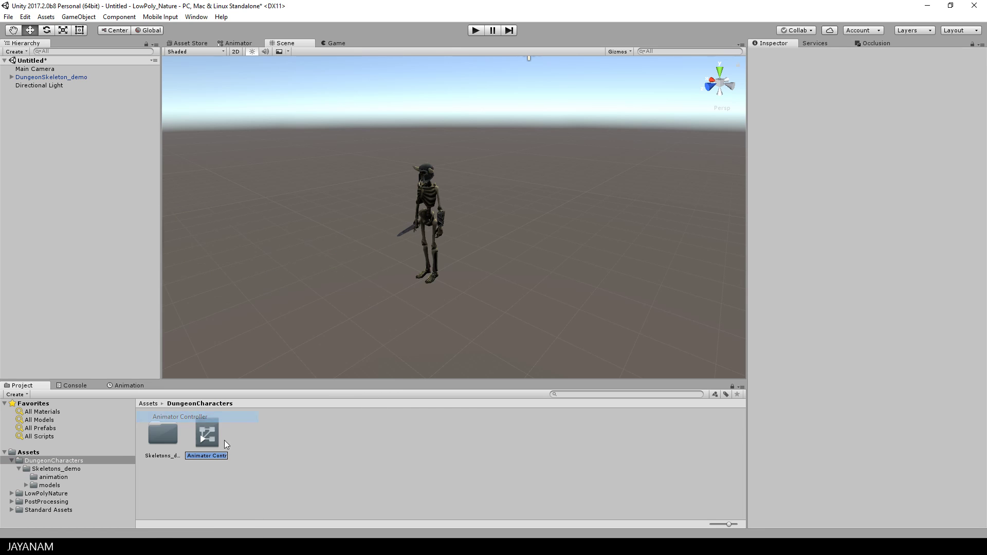
pyautogui.write('Skeleton')
pyautogui.press('Return')
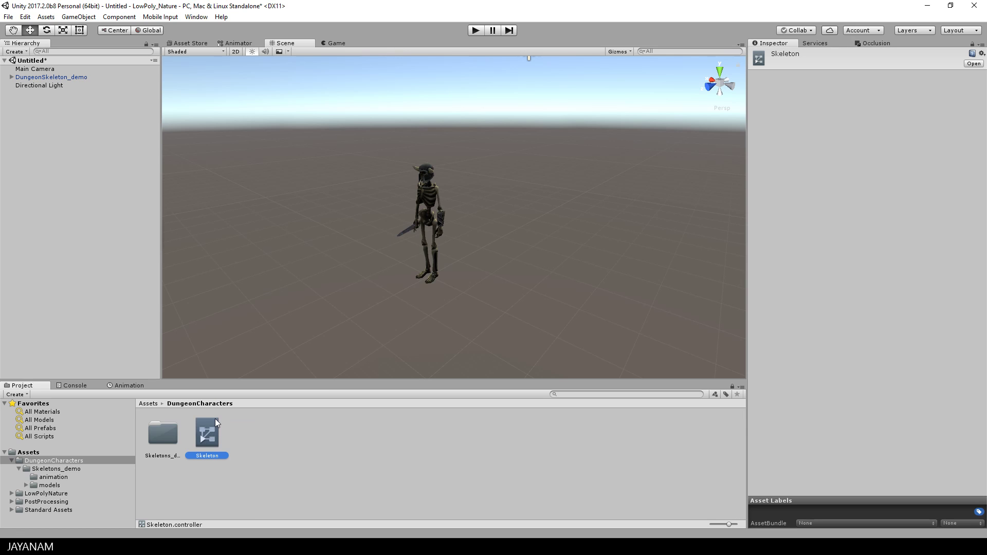
# Step: Add the walk, idle_A and attack_A clips as states in the Skeleton controller graph
pyautogui.doubleClick(205, 433)
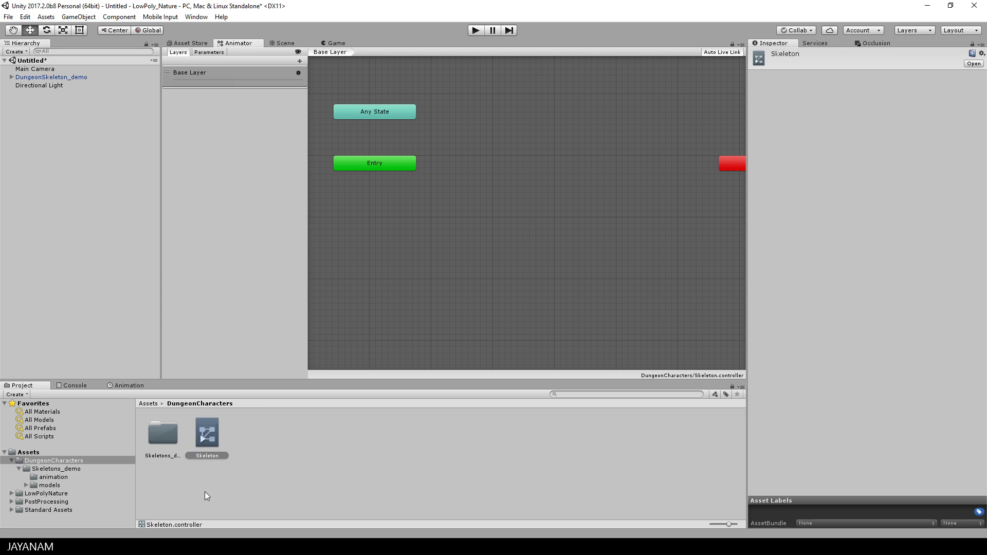
pyautogui.click(52, 477)
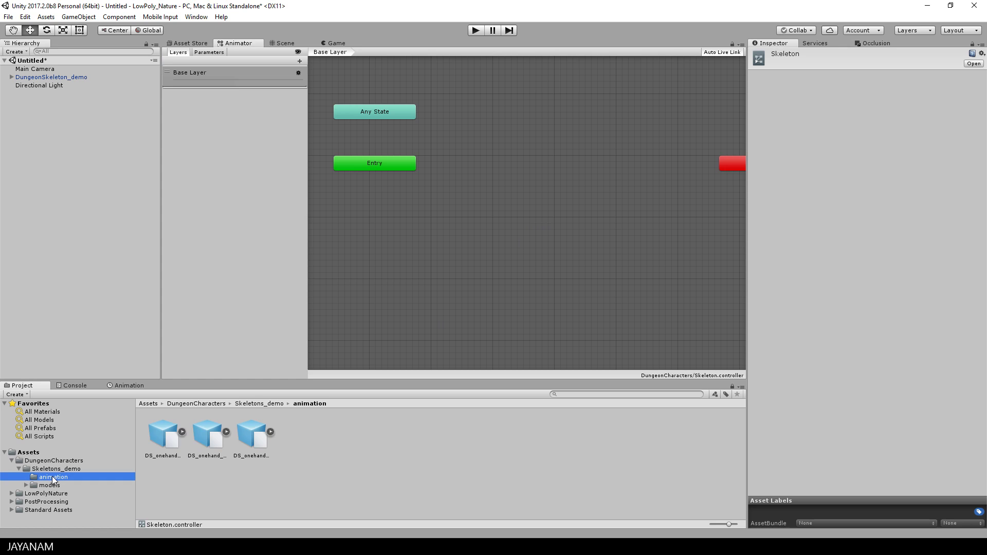
pyautogui.click(270, 432)
pyautogui.click(226, 432)
pyautogui.click(182, 432)
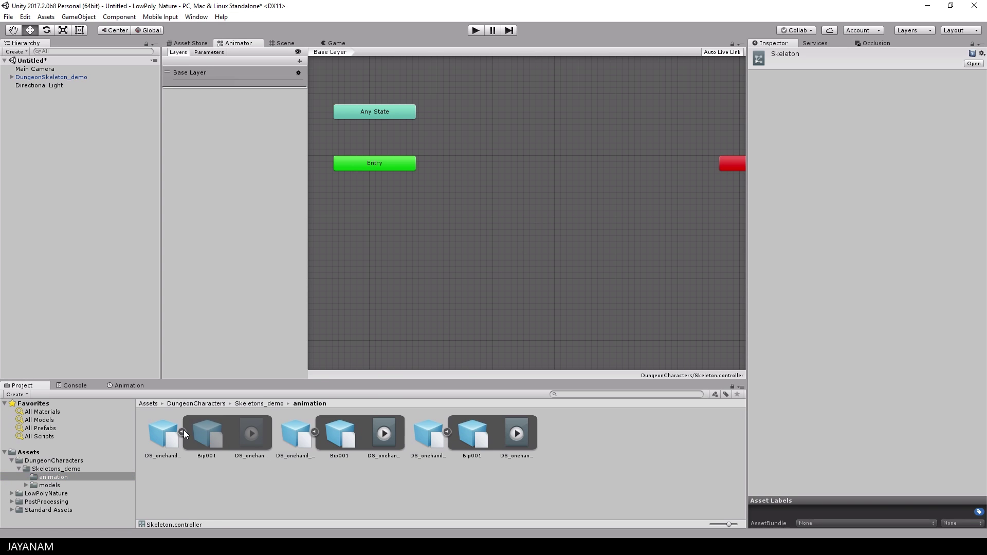
pyautogui.click(252, 434)
pyautogui.click(384, 435)
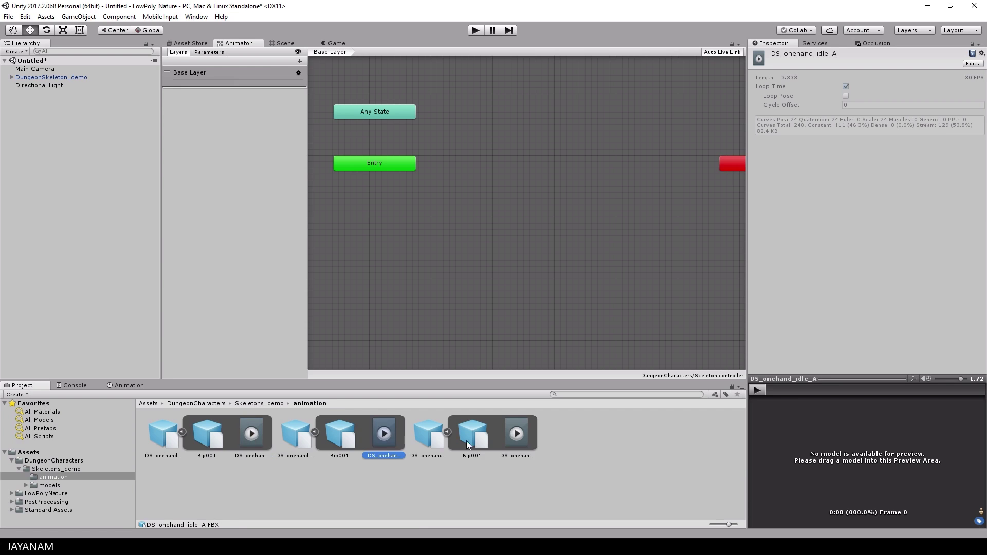
pyautogui.click(518, 438)
pyautogui.moveTo(517, 437); pyautogui.dragTo(575, 165)
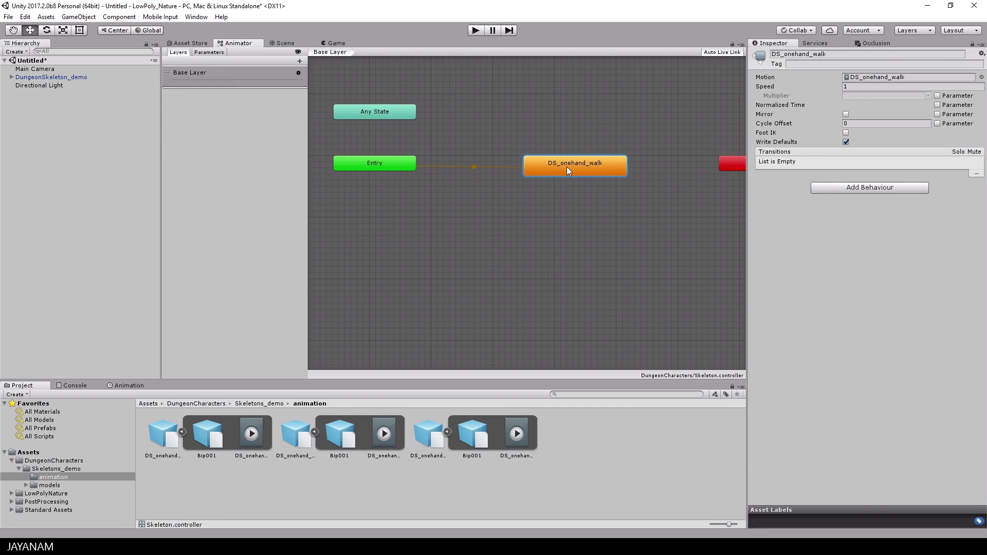
pyautogui.moveTo(252, 434); pyautogui.dragTo(562, 233)
pyautogui.moveTo(384, 435); pyautogui.dragTo(439, 234)
# Step: Make DS_onehand_idle_A the layer default state and arrange the states beside Entry
pyautogui.moveTo(553, 238); pyautogui.dragTo(589, 239)
pyautogui.rightClick(590, 240)
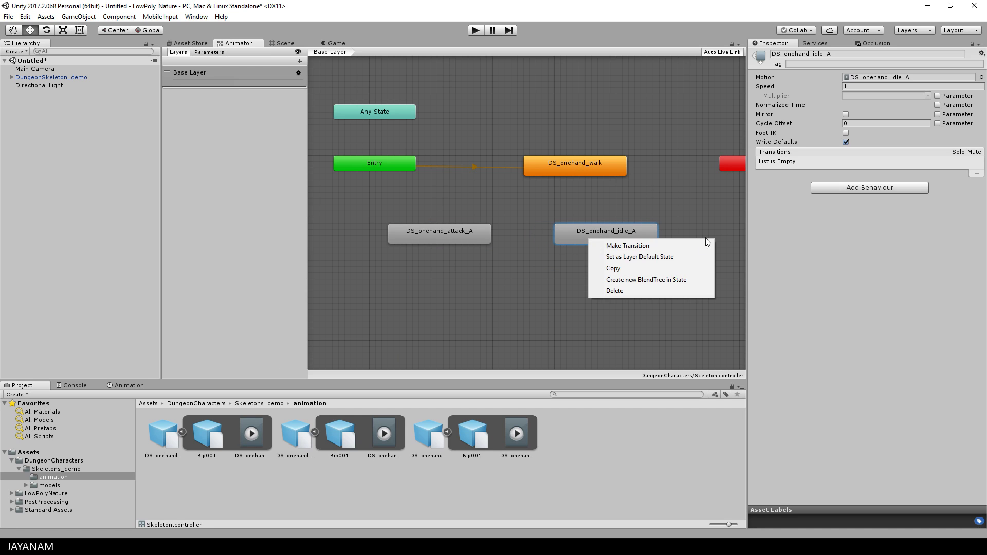
pyautogui.click(665, 261)
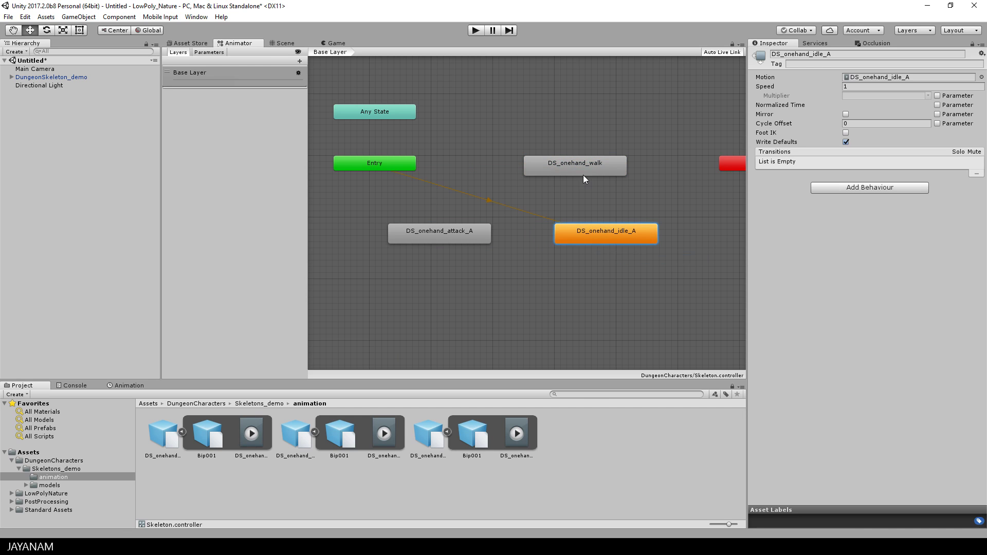
pyautogui.moveTo(583, 171); pyautogui.dragTo(594, 119)
pyautogui.moveTo(598, 232); pyautogui.dragTo(570, 162)
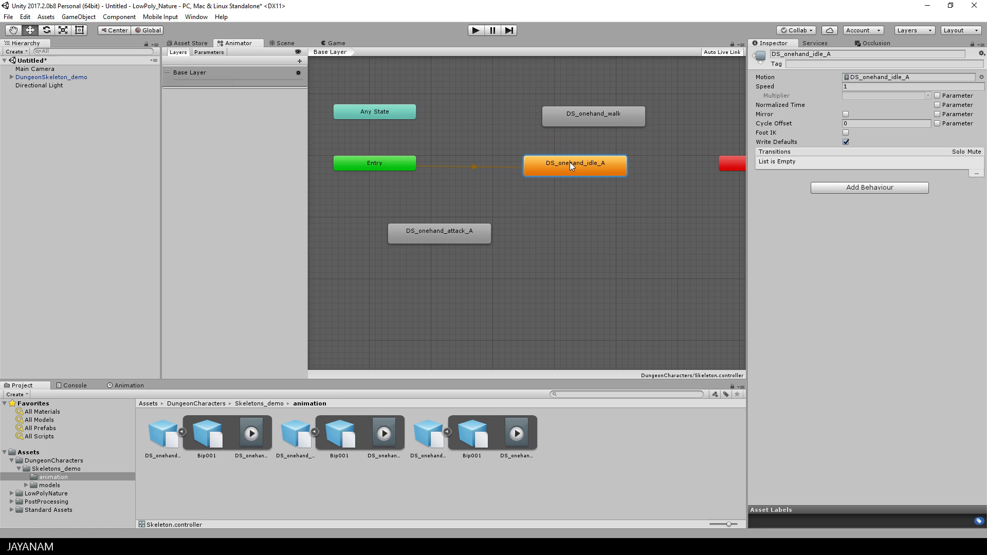
pyautogui.moveTo(588, 113); pyautogui.dragTo(570, 232)
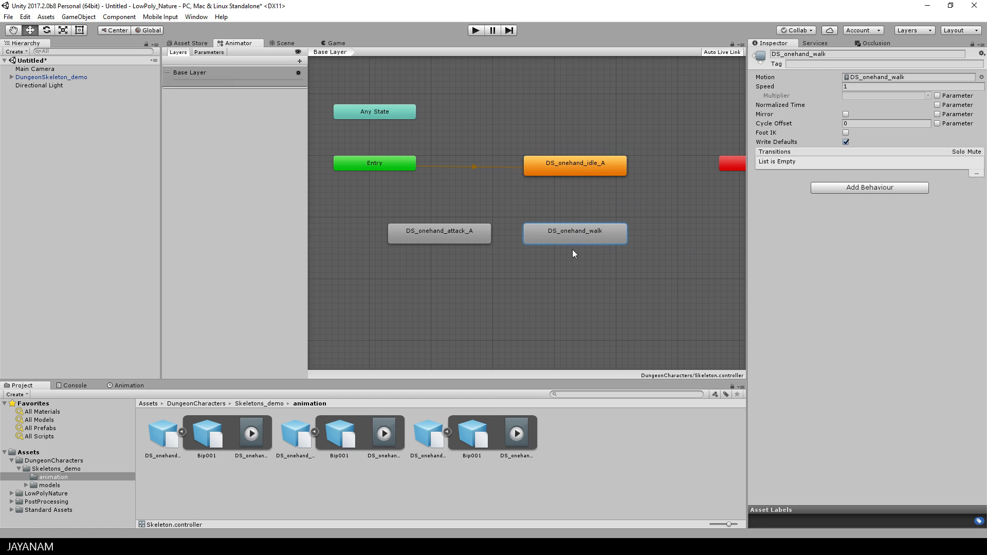
# Step: Assign Skeleton.controller to the DungeonSkeleton_demo Animator and play-test the idle animation
pyautogui.click(285, 44)
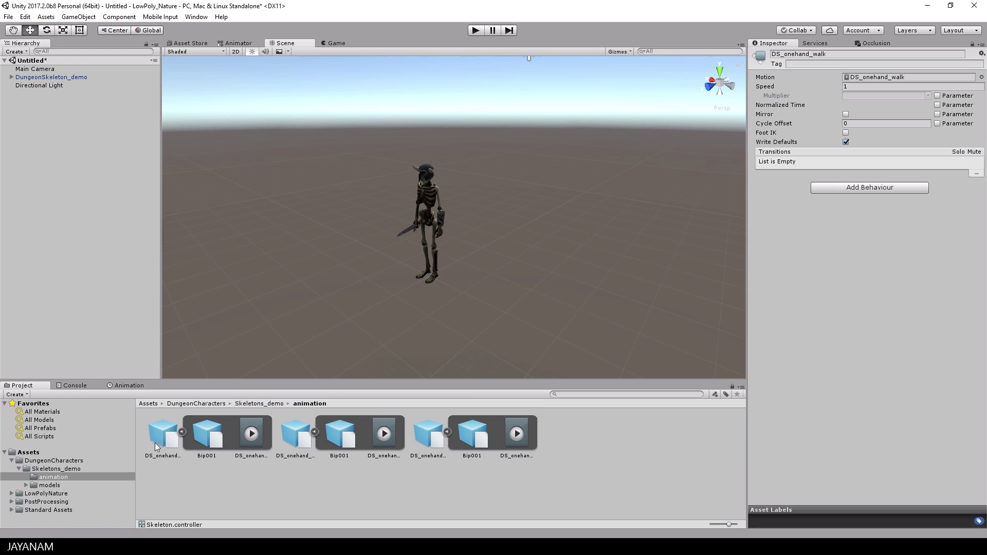
pyautogui.click(70, 461)
pyautogui.click(42, 76)
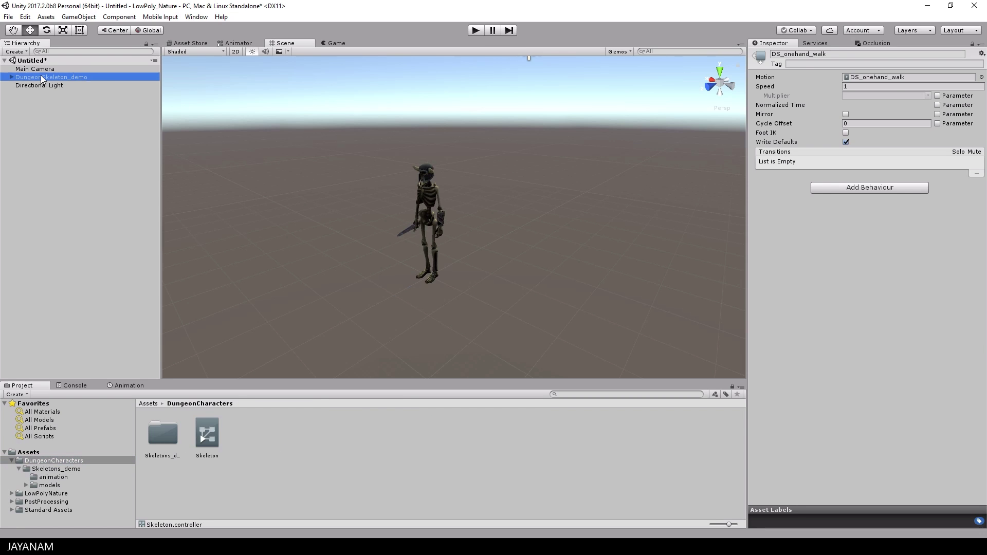
pyautogui.moveTo(206, 434); pyautogui.dragTo(874, 135)
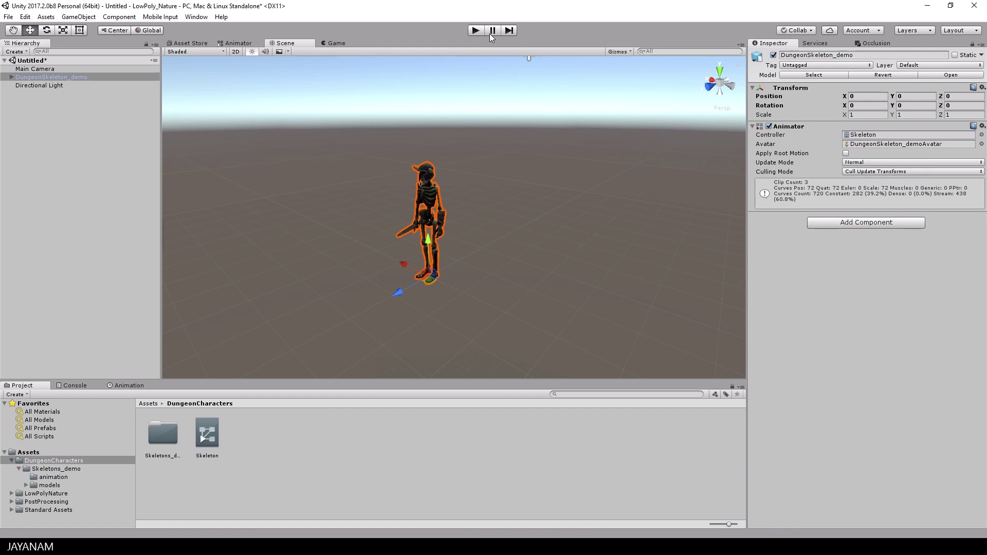
pyautogui.click(476, 30)
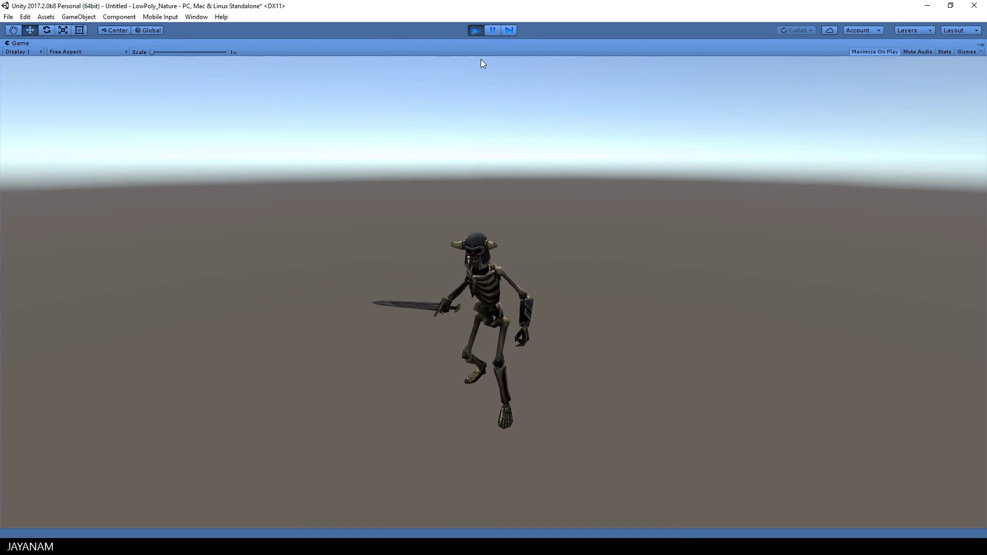
pyautogui.click(477, 32)
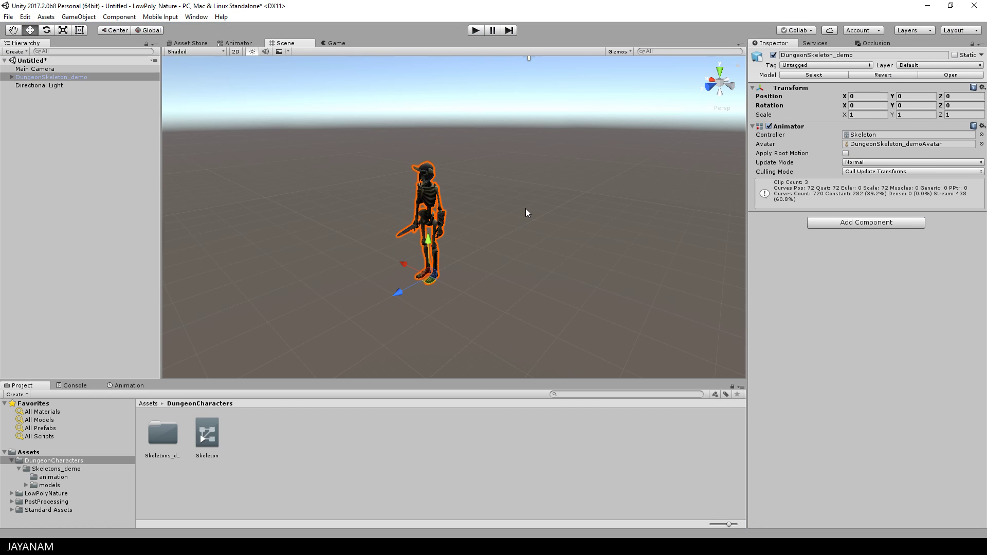
# Step: Add a new C# script component named AnimControl to DungeonSkeleton_demo
pyautogui.click(880, 223)
pyautogui.click(844, 265)
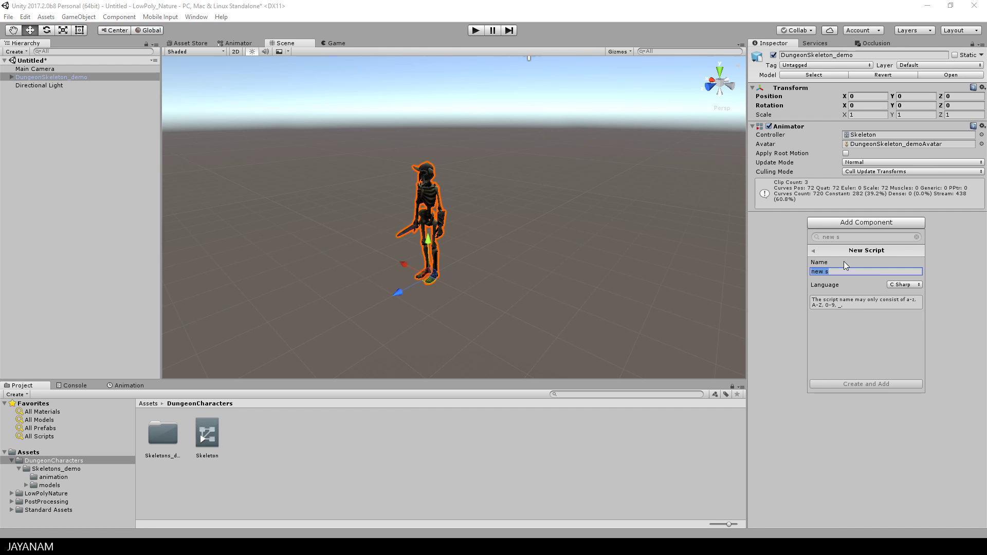
pyautogui.write('AnimControl')
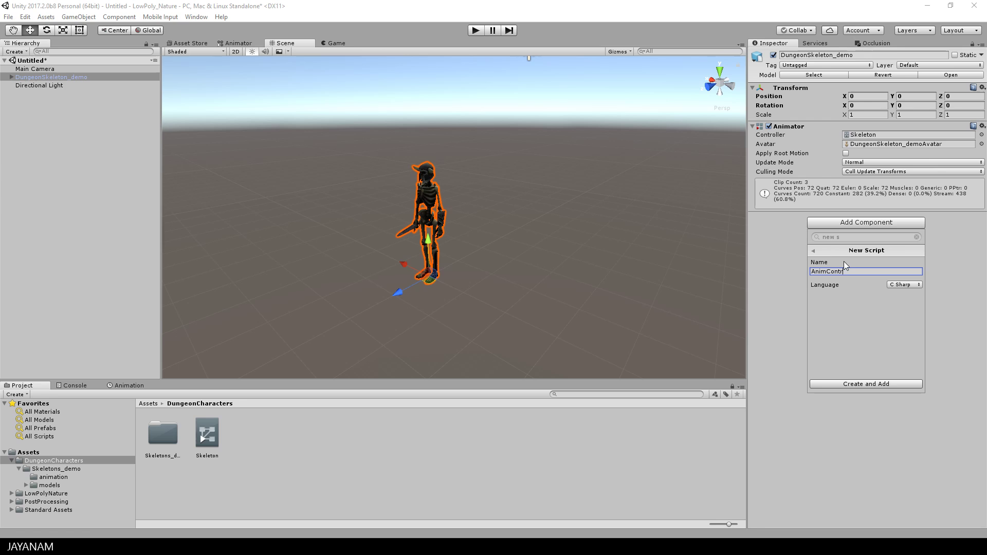
pyautogui.click(858, 384)
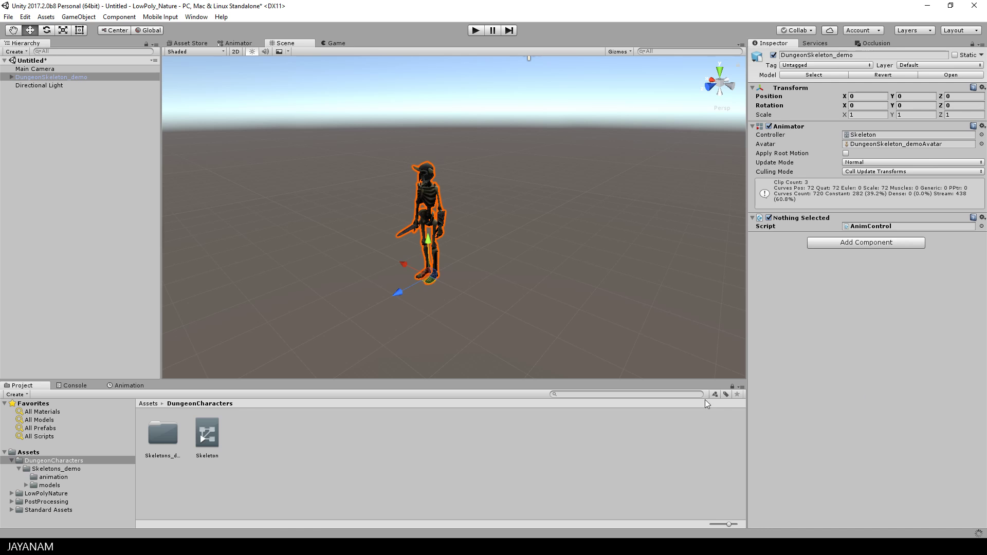
# Step: Make transitions from DS_onehand_idle_A to the walk state and to DS_onehand_attack_A
pyautogui.doubleClick(206, 434)
pyautogui.rightClick(575, 128)
pyautogui.click(607, 137)
pyautogui.click(572, 196)
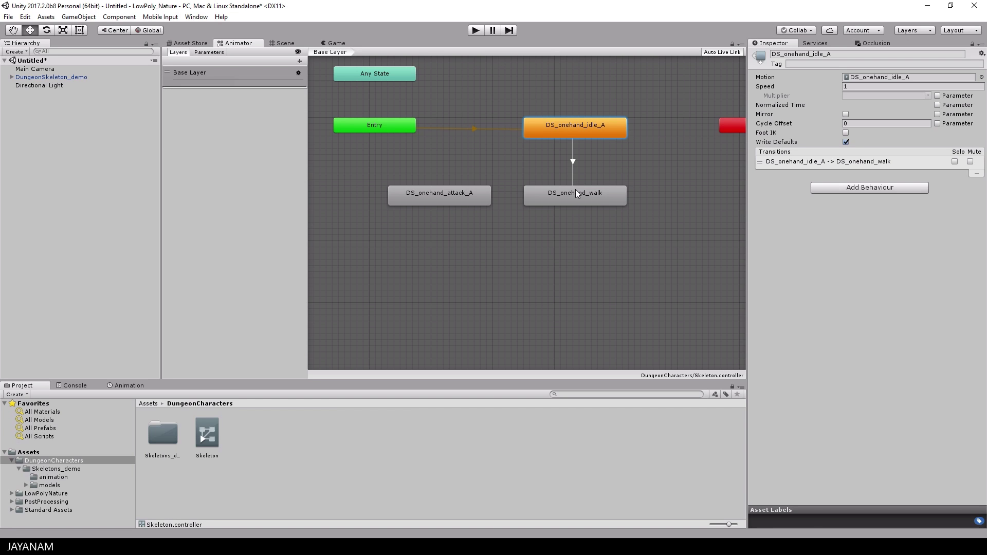
pyautogui.rightClick(557, 129)
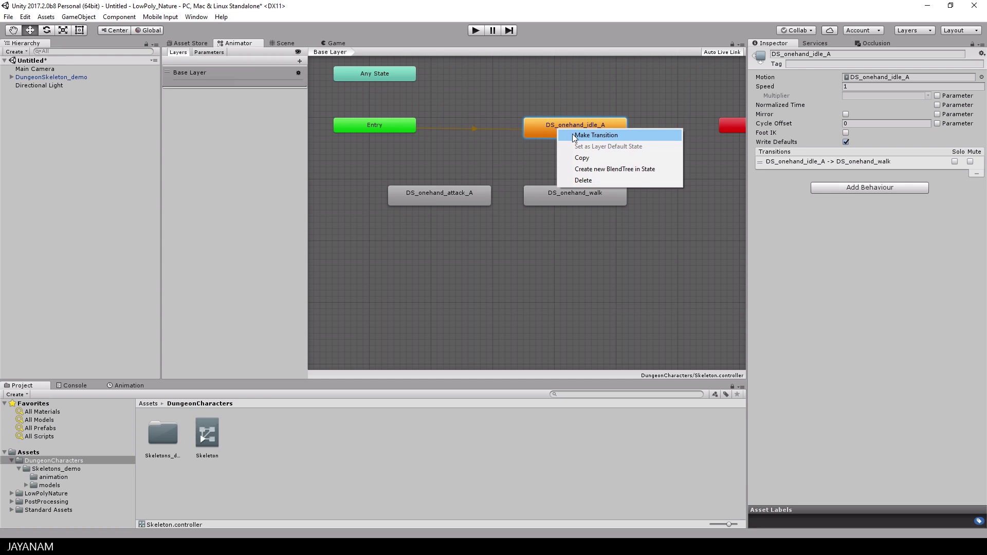
pyautogui.click(574, 137)
pyautogui.click(435, 195)
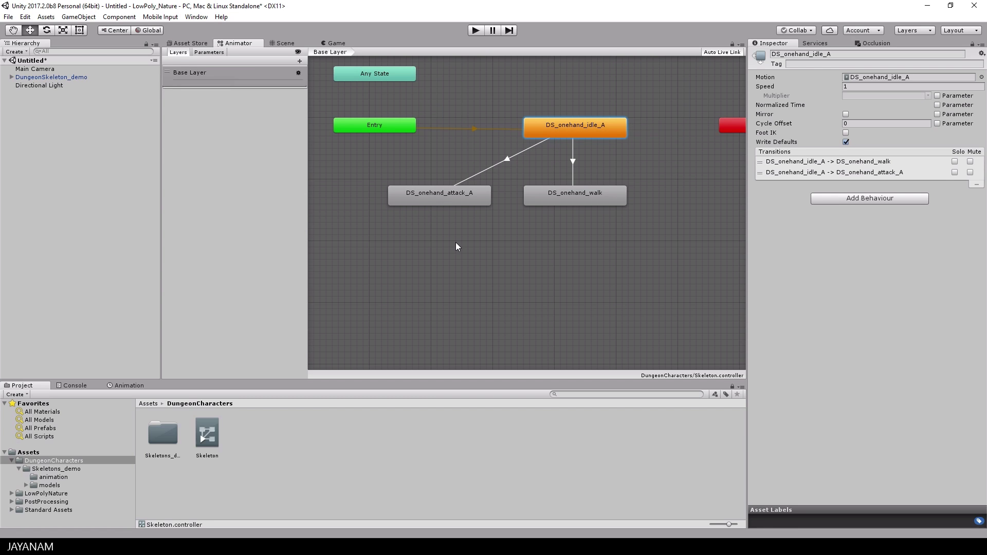
# Step: Add a transition from DS_onehand_attack_A back to idle, then select the idle→attack transition
pyautogui.rightClick(466, 190)
pyautogui.click(481, 194)
pyautogui.click(558, 131)
pyautogui.rightClick(599, 194)
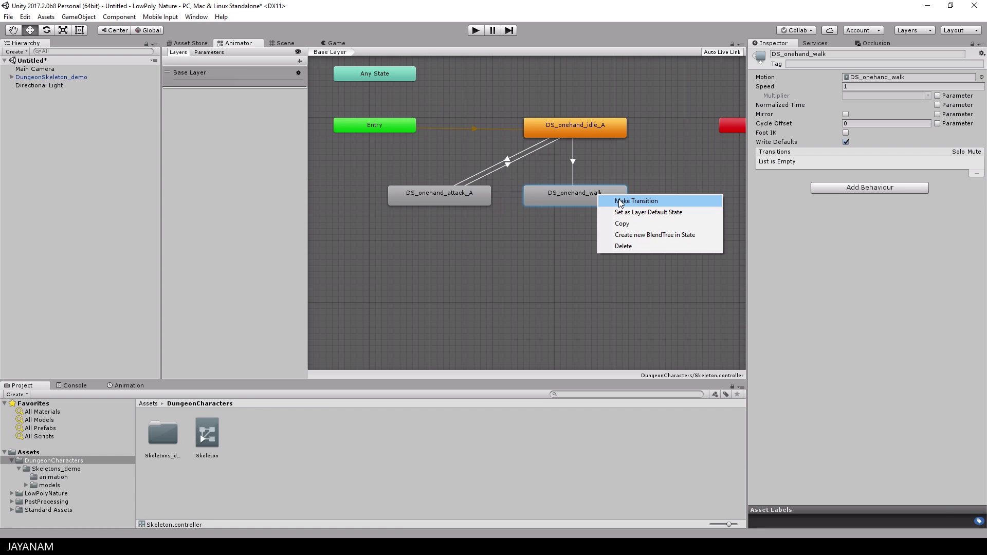
pyautogui.click(517, 158)
pyautogui.click(508, 157)
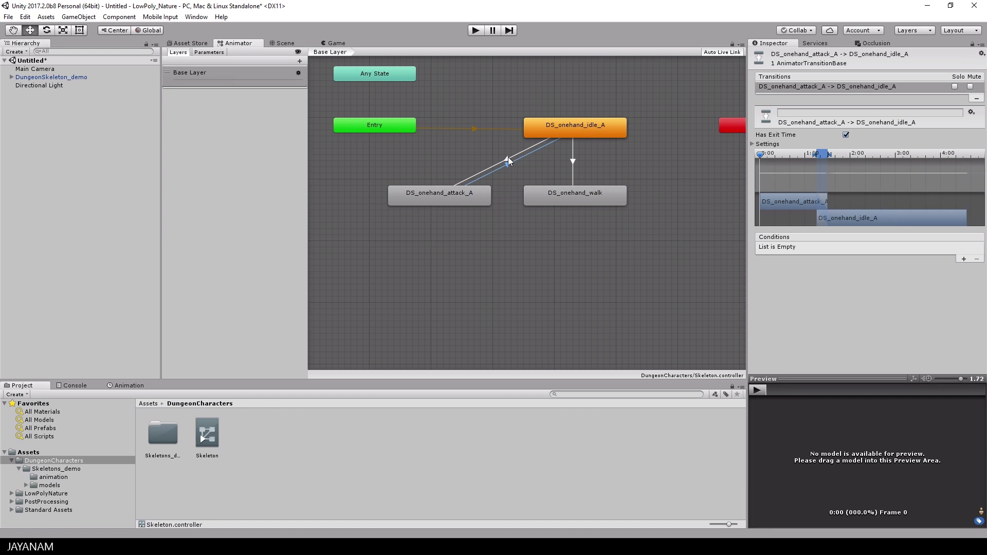
# Step: Add a Bool parameter named walking to the Skeleton controller
pyautogui.click(209, 52)
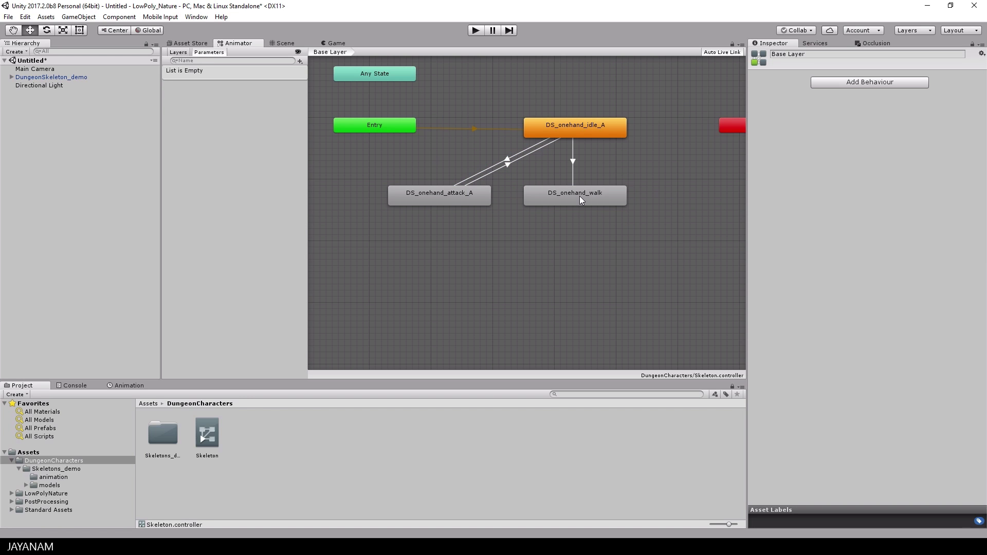
pyautogui.click(300, 60)
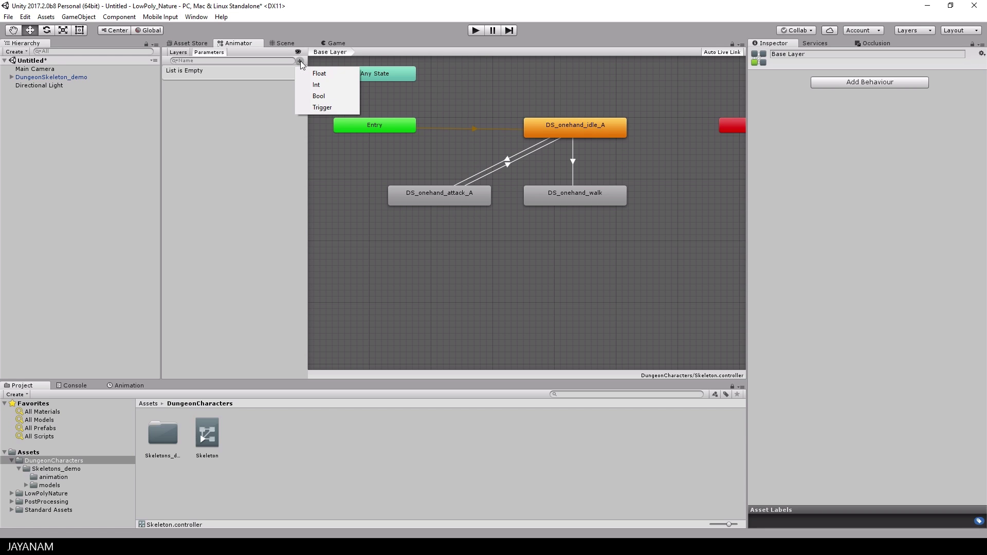
pyautogui.click(334, 97)
pyautogui.write('walking')
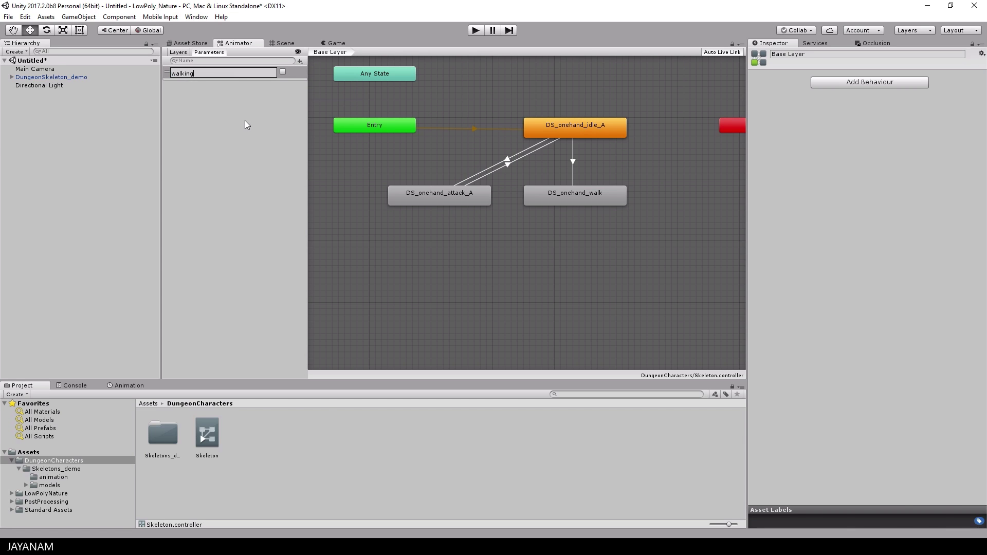
pyautogui.press('Return')
# Step: Add a Trigger parameter named attack
pyautogui.click(508, 160)
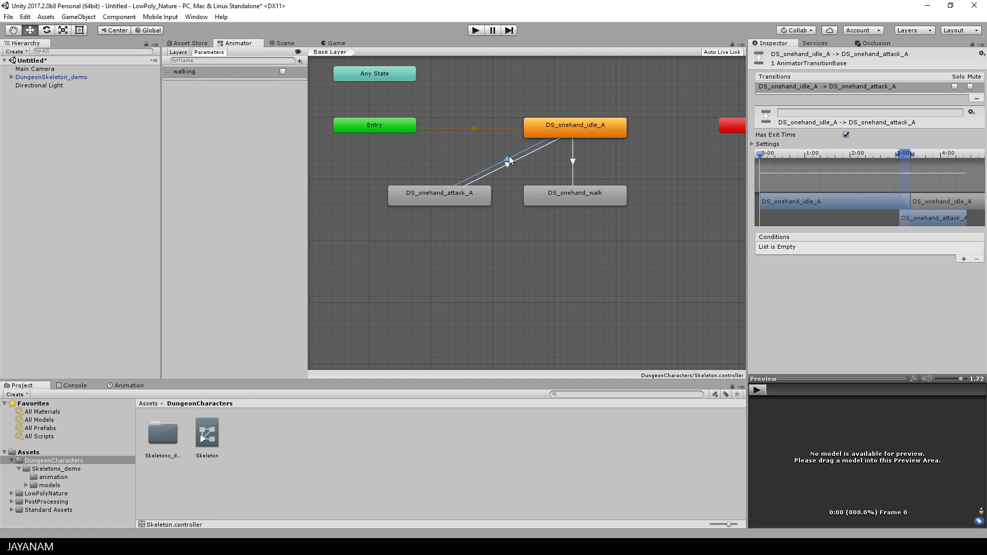
pyautogui.click(300, 61)
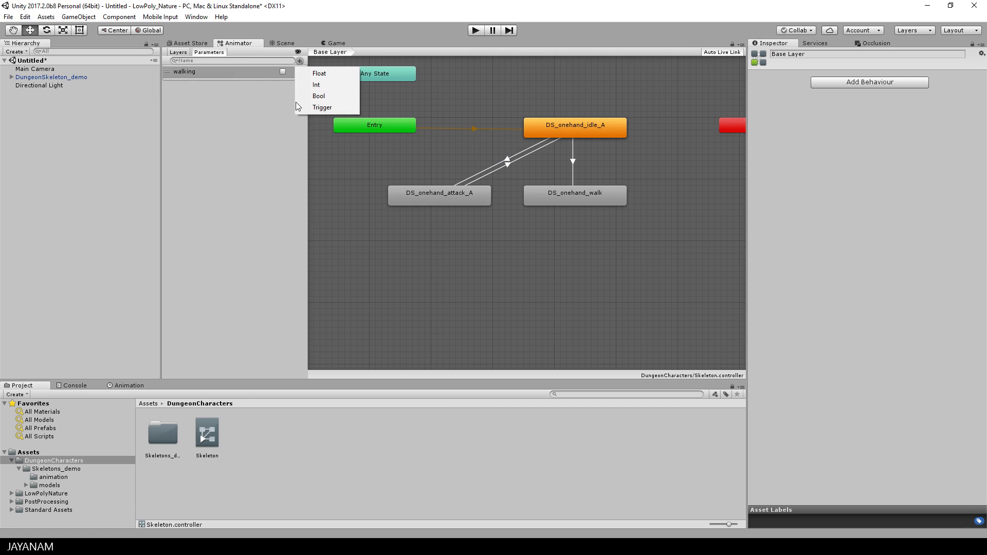
pyautogui.click(315, 108)
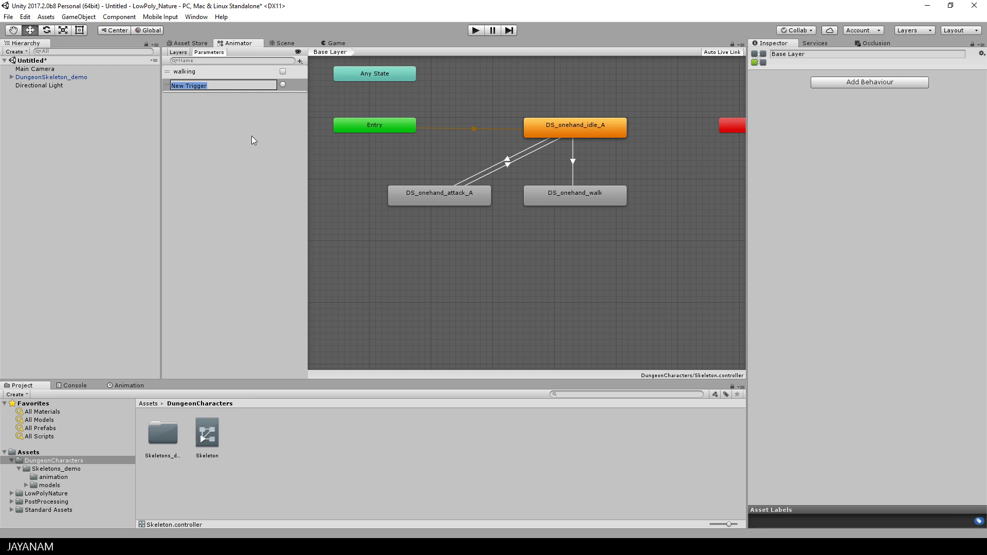
pyautogui.write('attack')
pyautogui.press('Return')
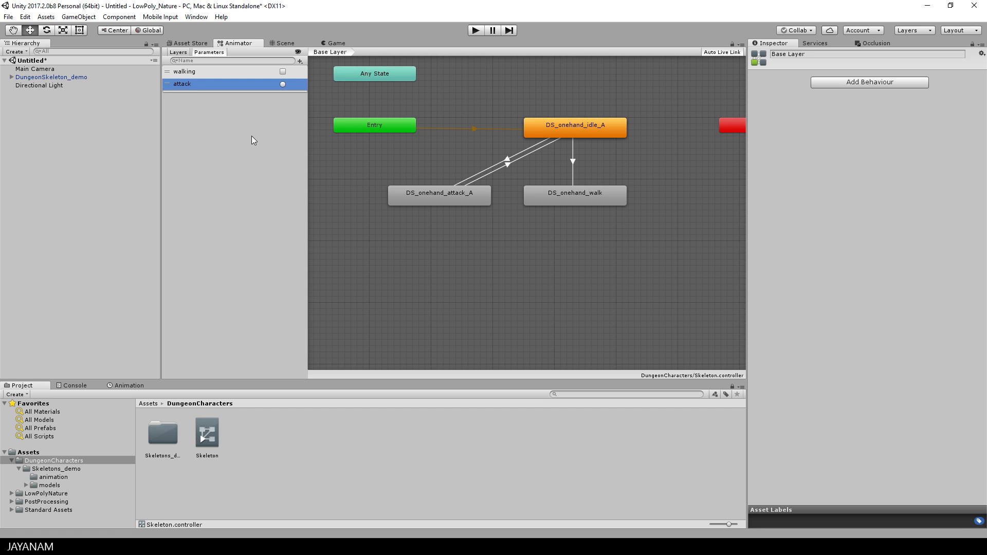
# Step: Condition the idle→attack transition on the attack trigger
pyautogui.click(508, 161)
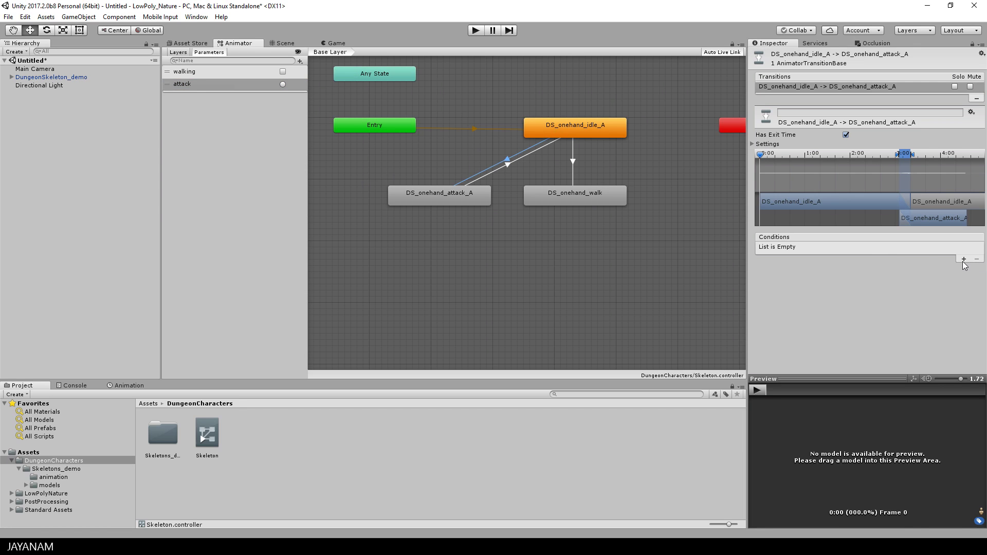
pyautogui.click(965, 259)
pyautogui.click(870, 249)
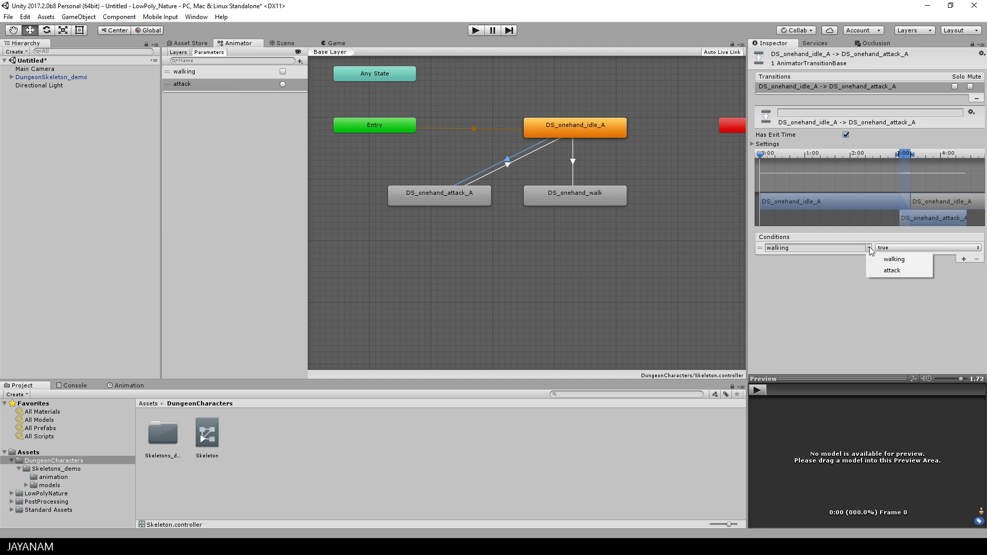
pyautogui.click(885, 270)
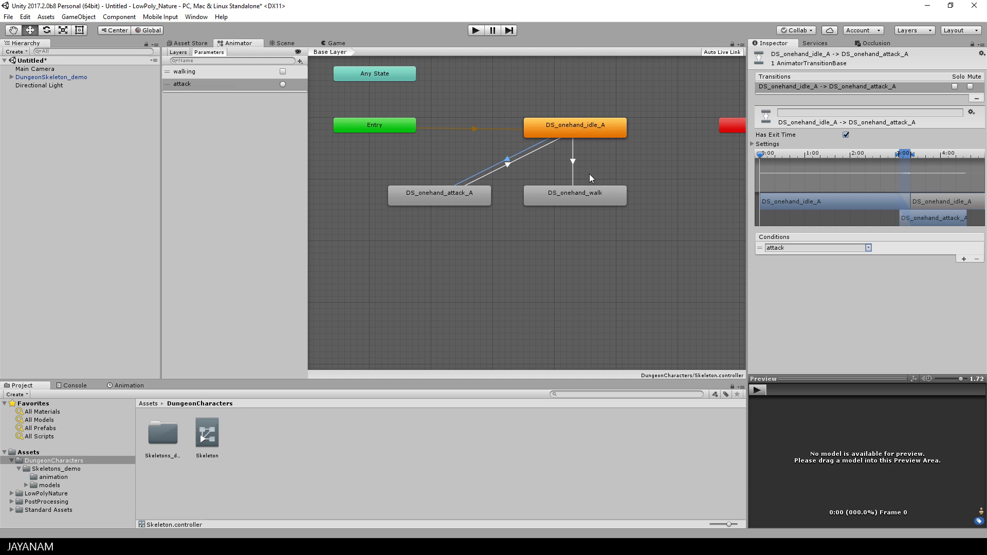
# Step: Turn off Has Exit Time on the idle→walk transition
pyautogui.click(572, 161)
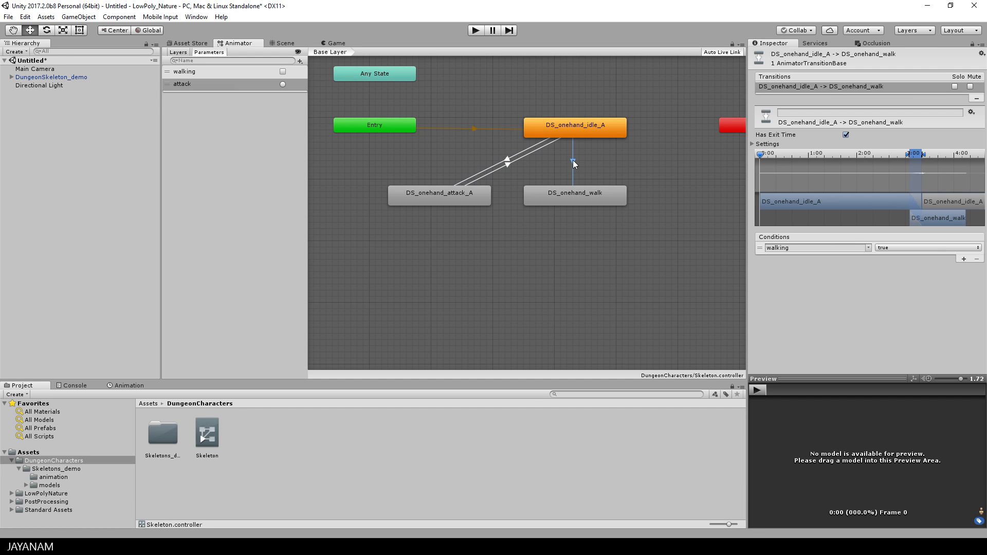
pyautogui.click(753, 144)
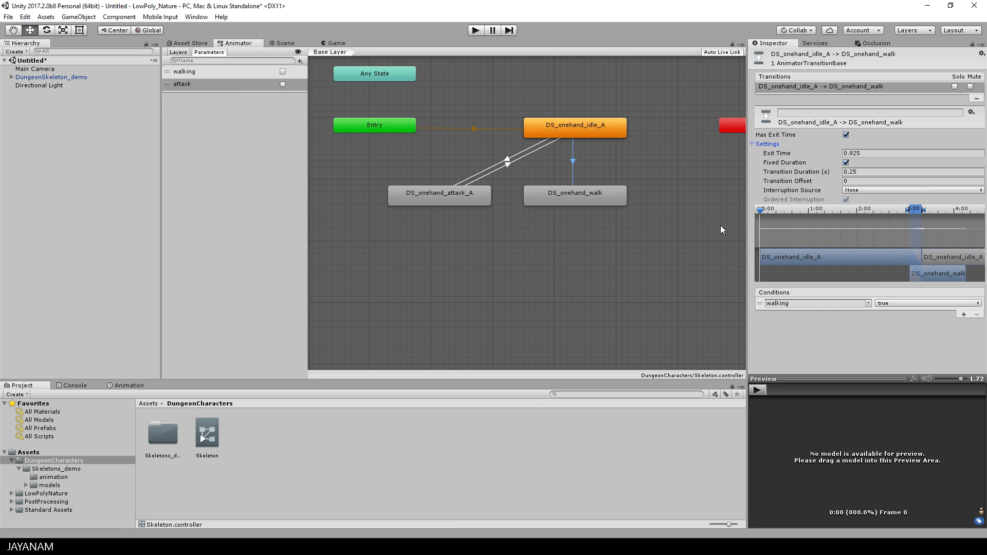
pyautogui.click(847, 135)
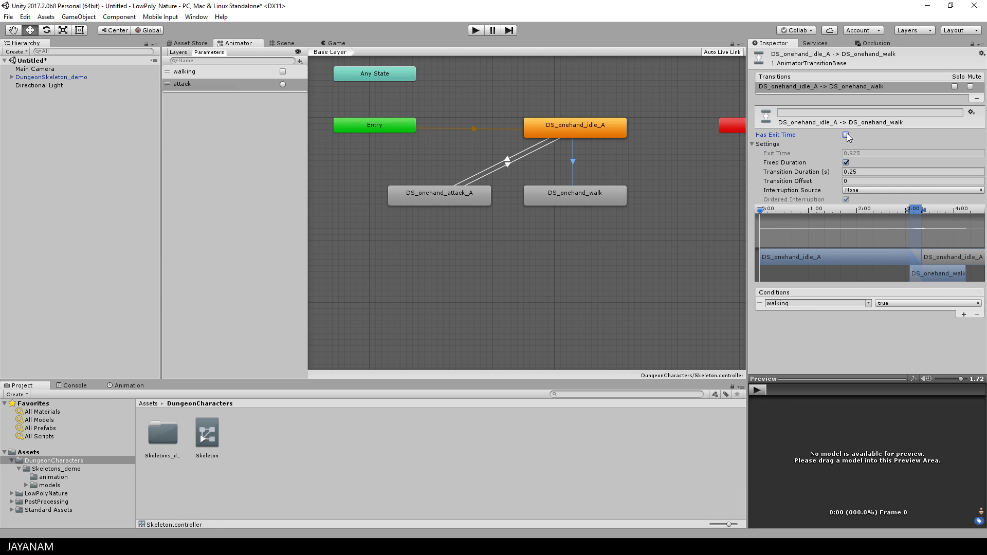
pyautogui.click(572, 161)
# Step: Add a walk→idle transition requiring walking false, and drop exit time on idle→attack
pyautogui.rightClick(592, 196)
pyautogui.click(620, 203)
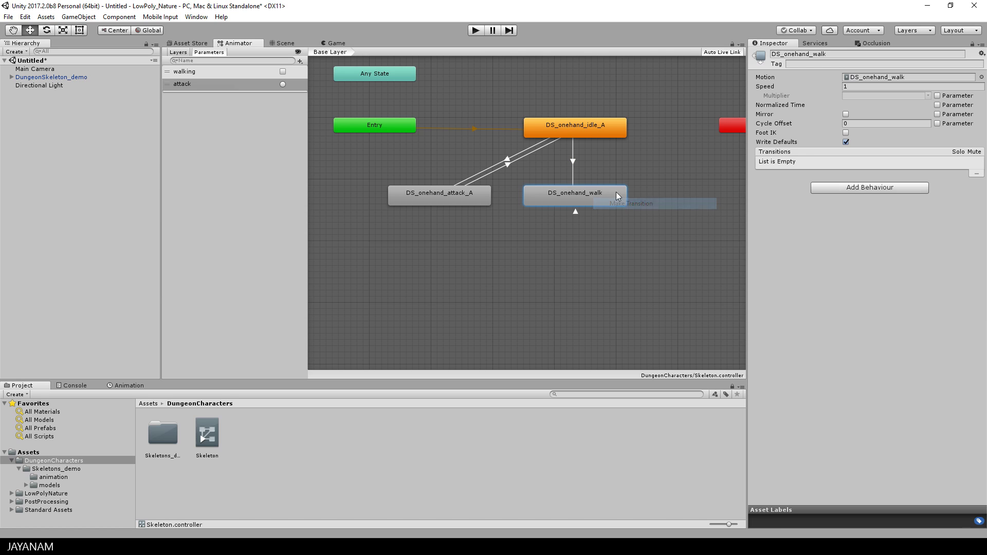
pyautogui.click(602, 126)
pyautogui.click(579, 163)
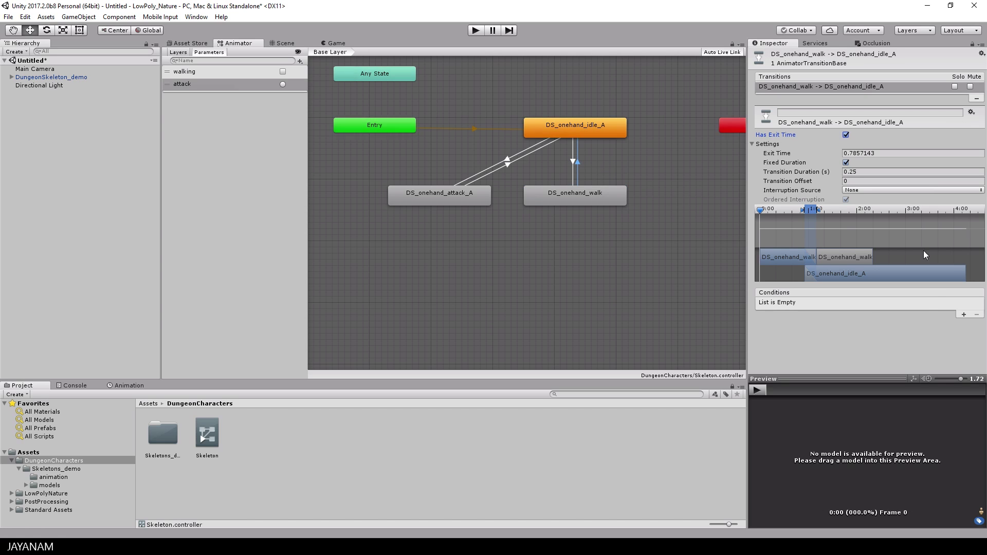
pyautogui.click(964, 314)
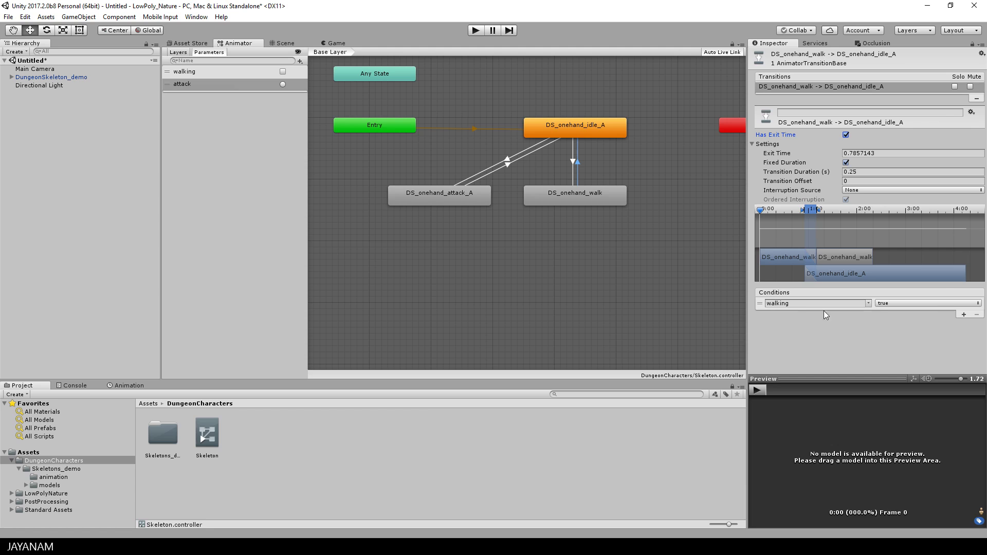
pyautogui.click(915, 304)
pyautogui.click(897, 325)
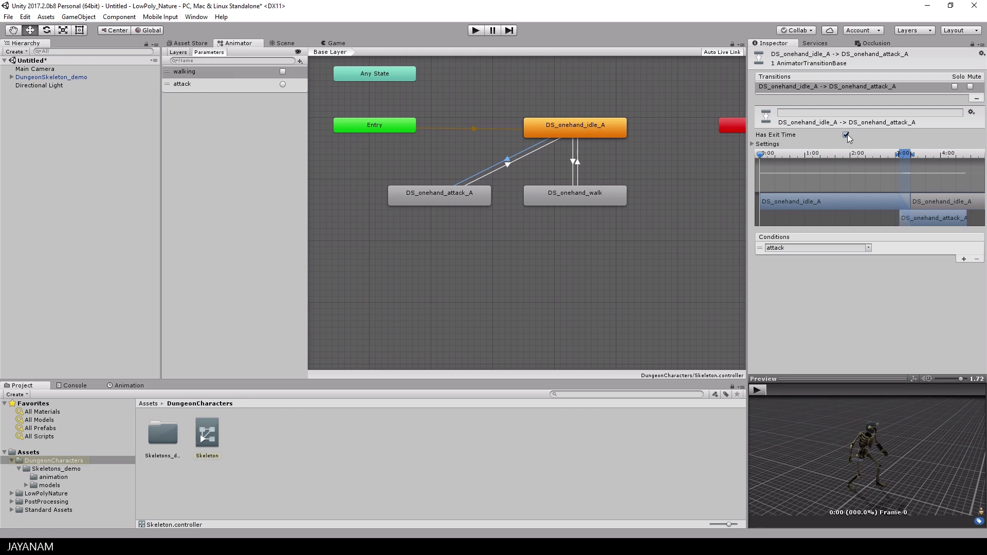
pyautogui.click(846, 135)
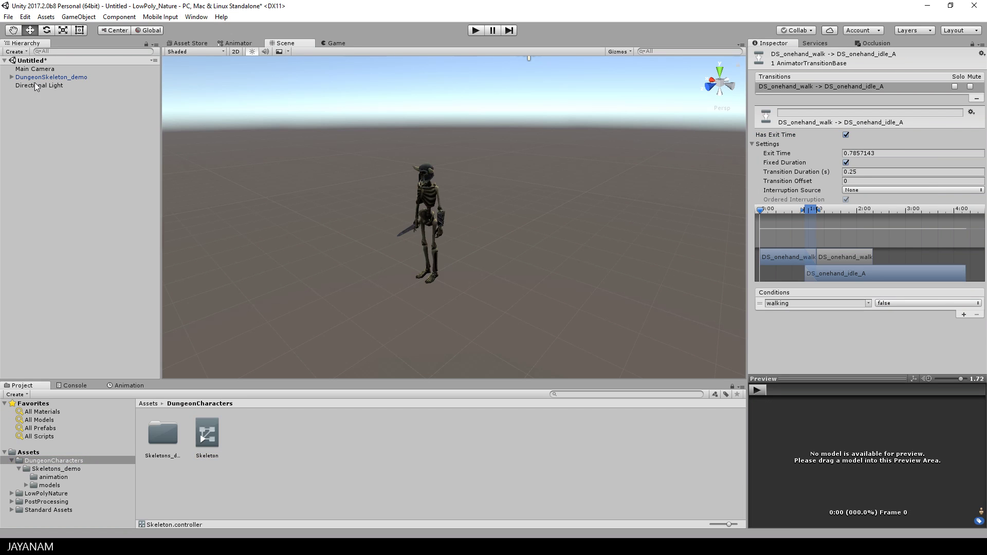
pyautogui.click(41, 79)
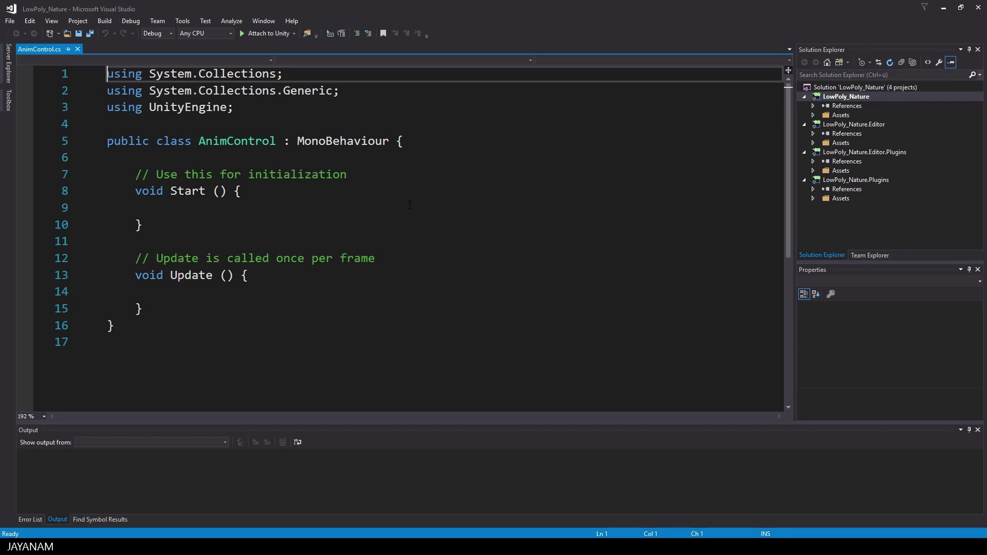
# Step: Declare 'private Animator mAnimator;' and set it with GetComponent<Animator>() in Start
pyautogui.press('Return')
pyautogui.write('private Ano')
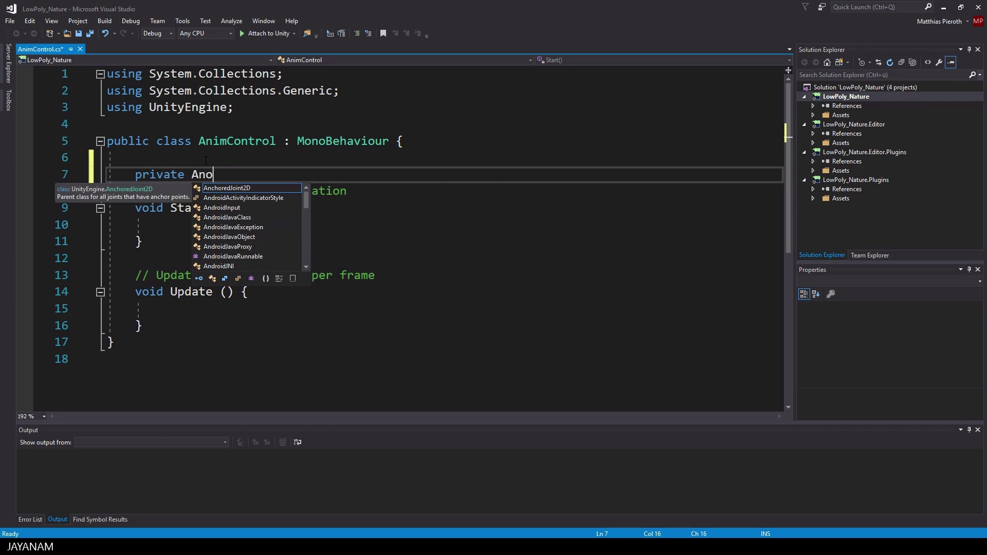
pyautogui.press('BackSpace')
pyautogui.write('imator ')
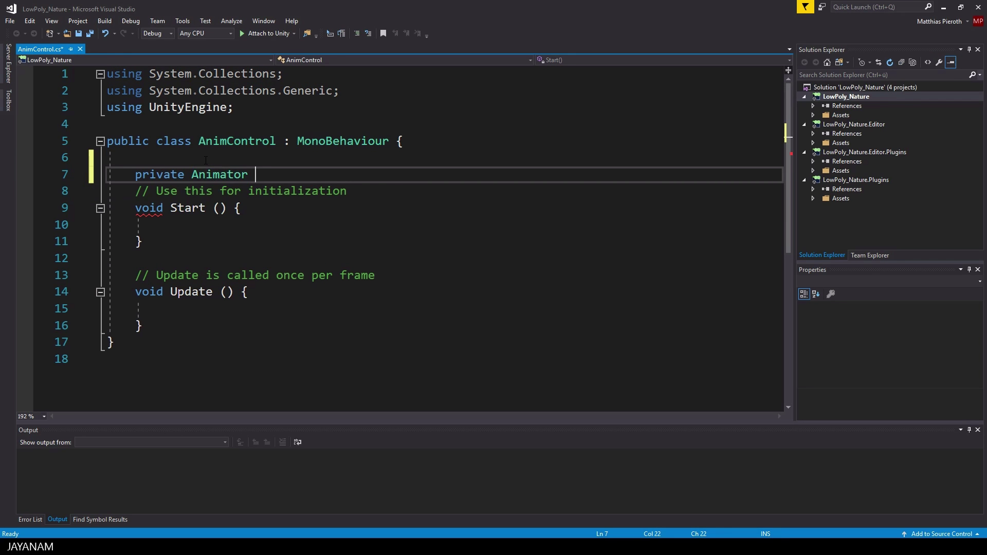
pyautogui.write('mAnimator')
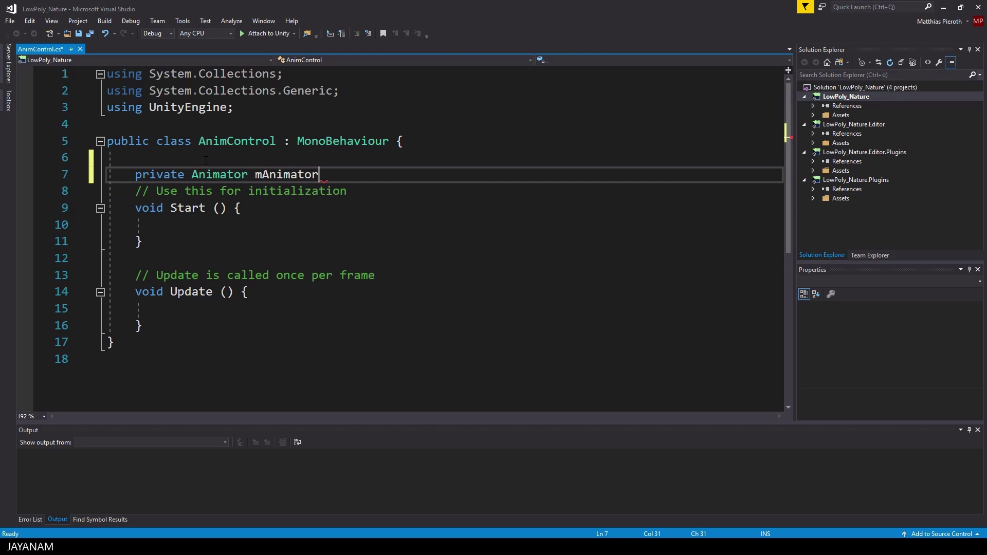
pyautogui.write(';')
pyautogui.press('Return')
pyautogui.press('Down')
pyautogui.press('Down')
pyautogui.press('Down')
pyautogui.write('mAnimator =')
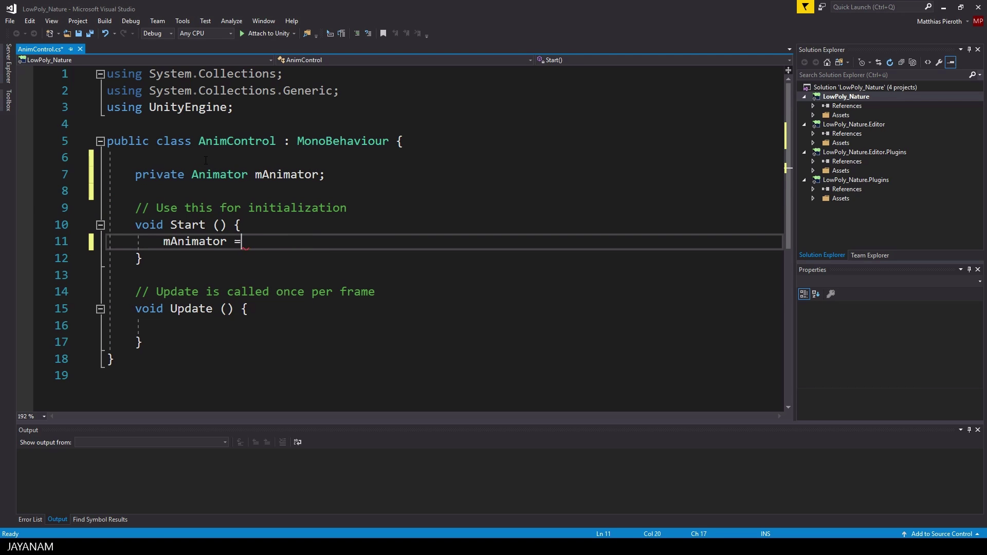
pyautogui.write(' getC<Animator> ')
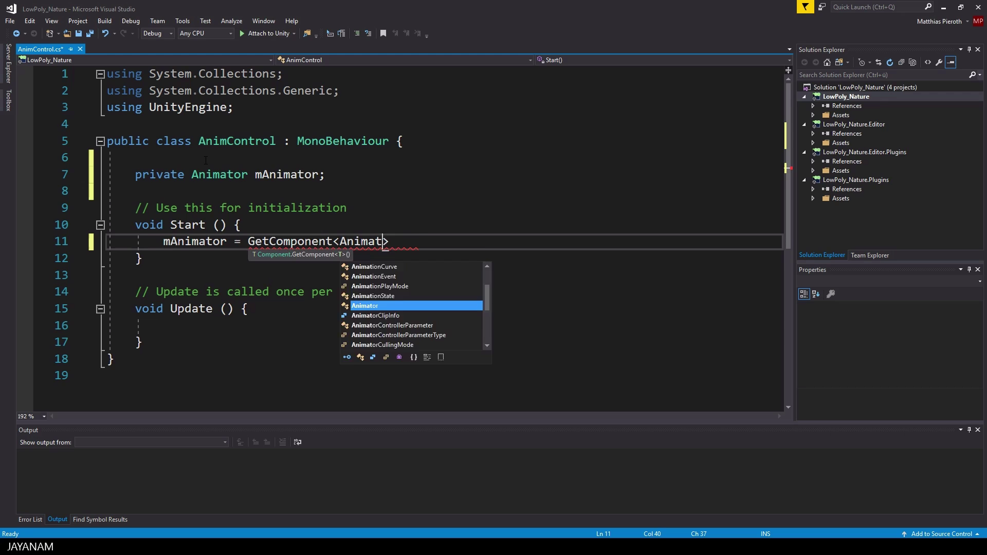
pyautogui.write('();')
pyautogui.press('Down')
pyautogui.press('Down')
# Step: In Update, add 'bool walking = Input.GetKey(KeyCode.W);' and save
pyautogui.press('Down')
pyautogui.press('Down')
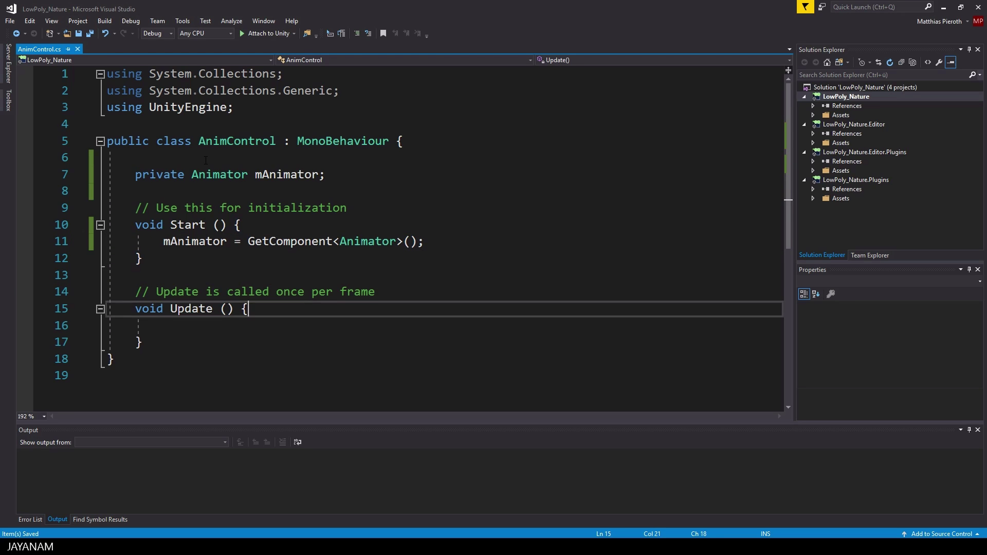
pyautogui.press('Down')
pyautogui.press('Return')
pyautogui.press('Up')
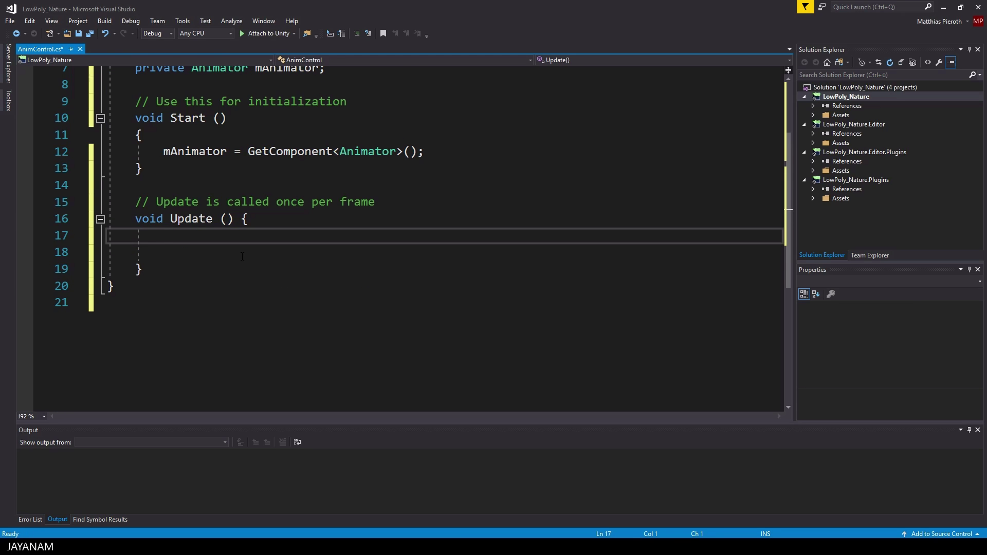
pyautogui.press('Return')
pyautogui.write('bool walking =')
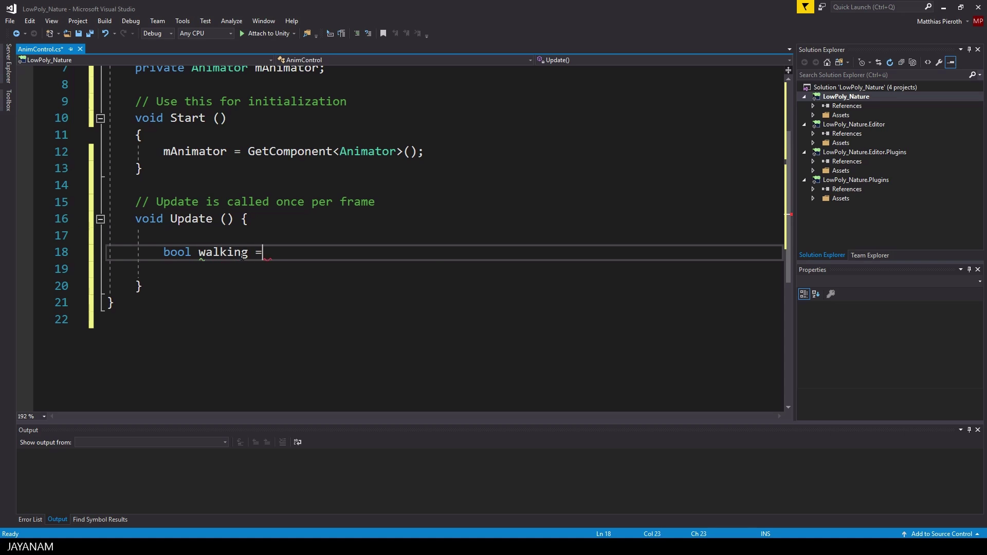
pyautogui.write(' Input.getK')
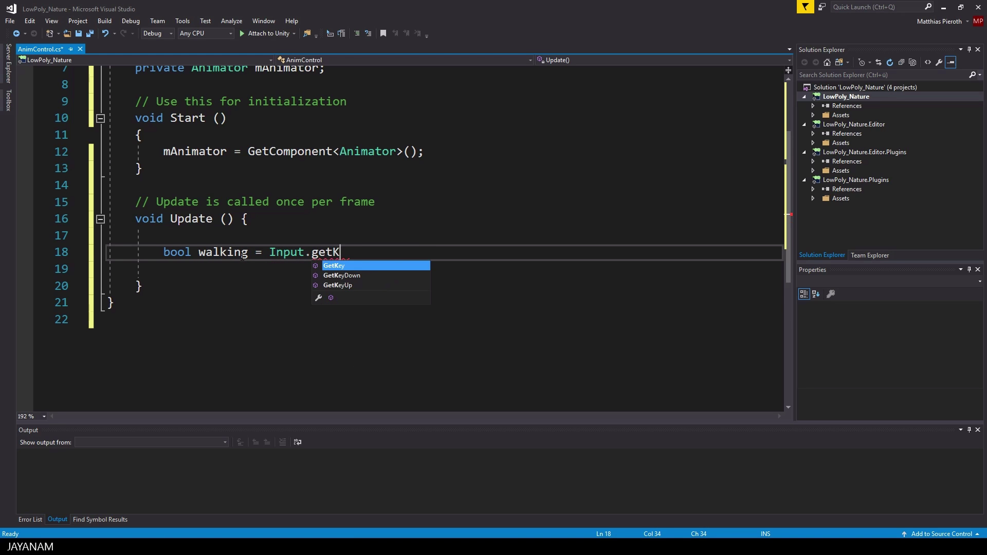
pyautogui.write('(KeyCode.W);')
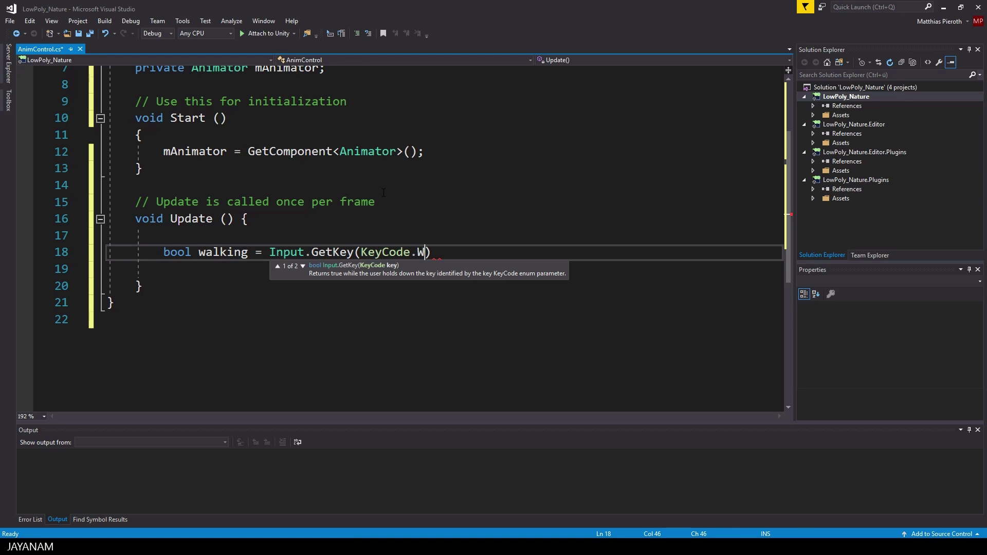
pyautogui.hotkey('ctrl', 's')
# Step: Add mAnimator.SetBool("walking", walking); to Update
pyautogui.press('Return')
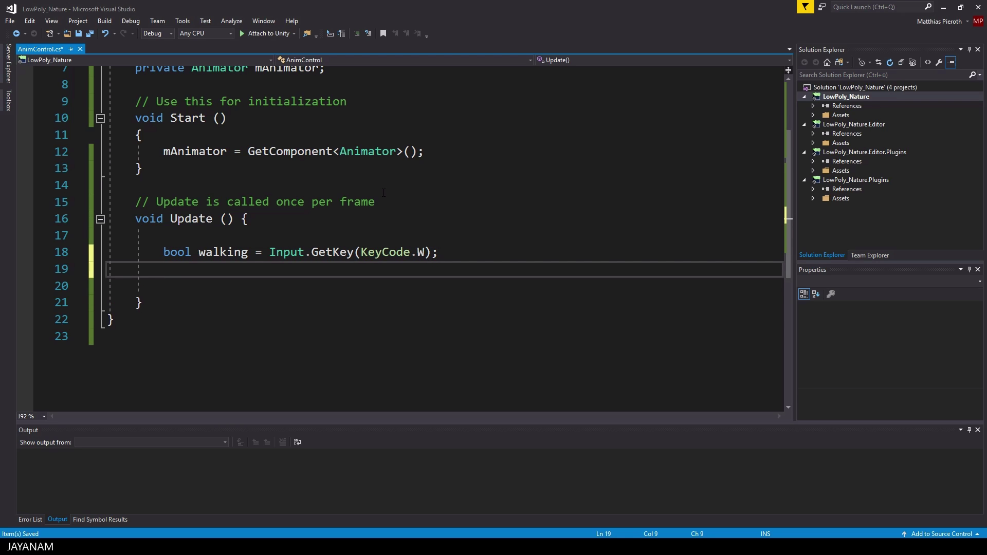
pyautogui.press('Return')
pyautogui.write('mAnimator.set')
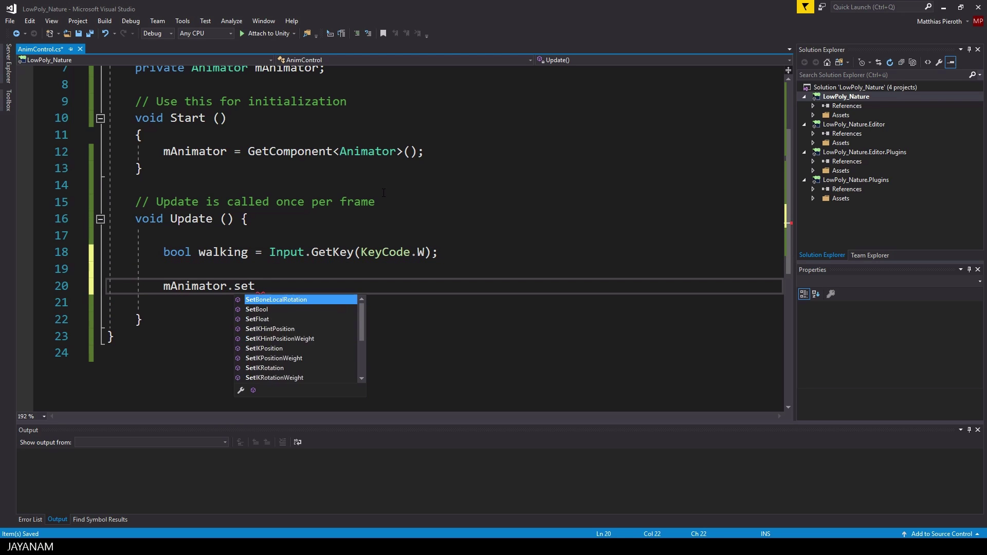
pyautogui.write('B("alking')
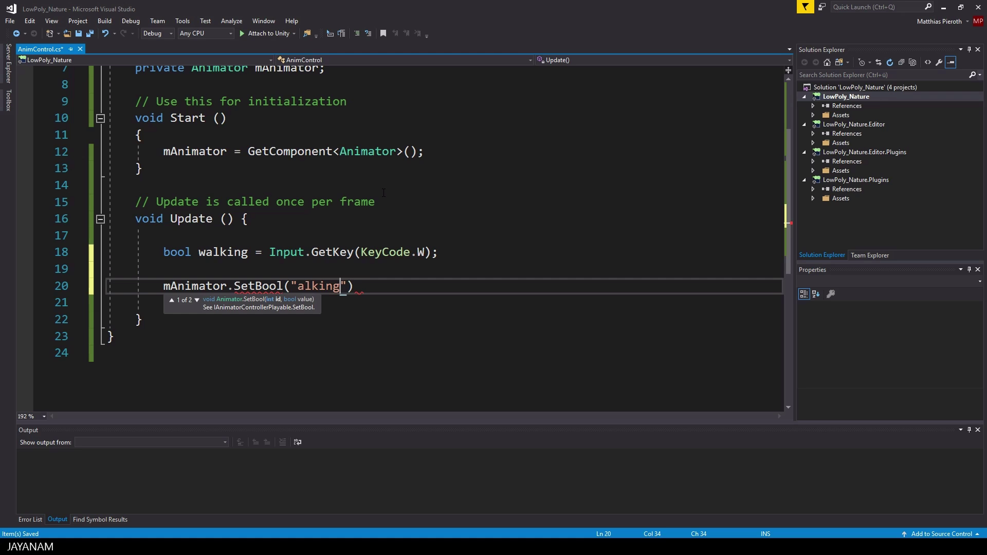
pyautogui.write('w')
pyautogui.press('Right')
pyautogui.press('Right')
pyautogui.press('Right')
pyautogui.press('Right')
pyautogui.press('Right')
pyautogui.press('Right')
pyautogui.press('Right')
pyautogui.write(', walking')
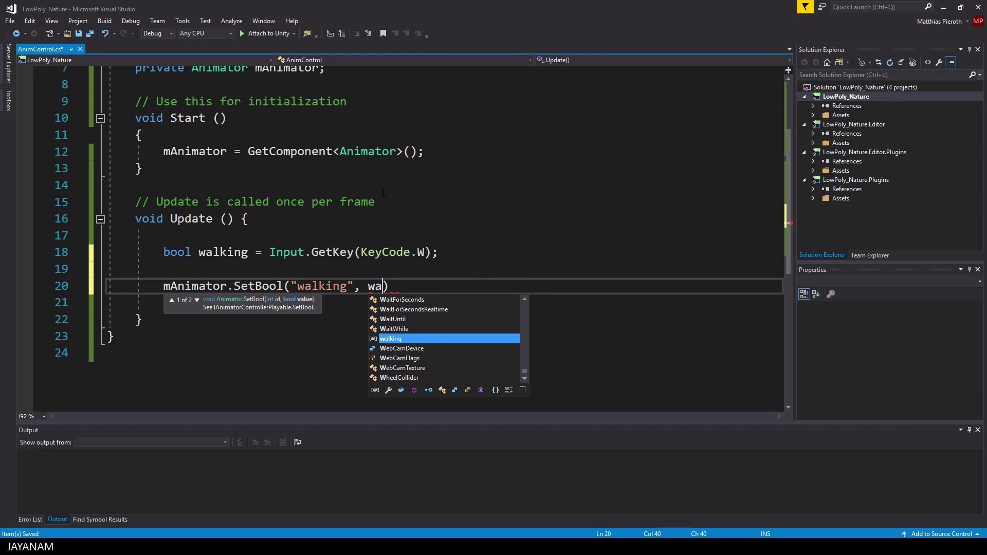
pyautogui.write(');')
pyautogui.press('Return')
pyautogui.press('Return')
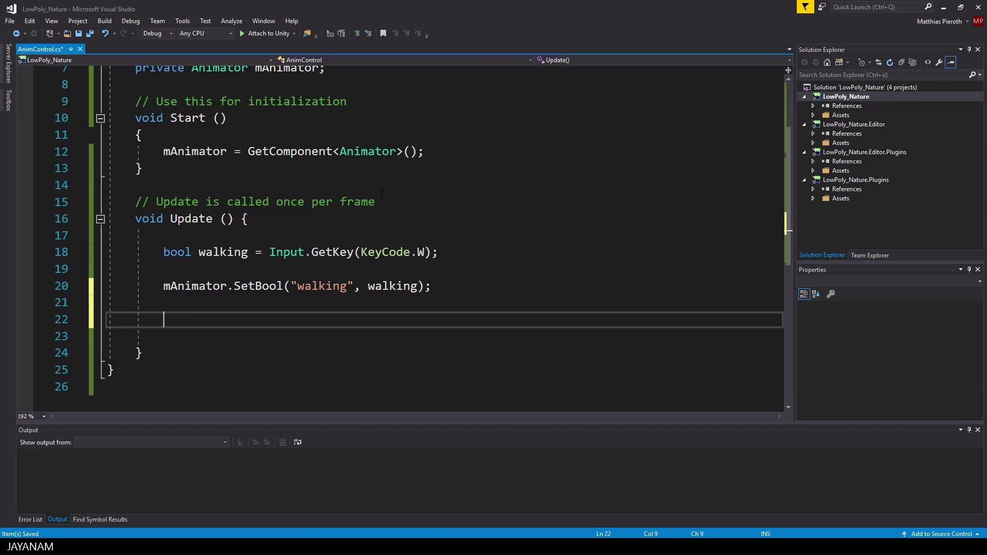
# Step: Add if (Input.GetKeyDown(KeyCode.A)) calling mAnimator.SetTrigger("attack"), then return to Unity
pyautogui.write('if(Input.getK')
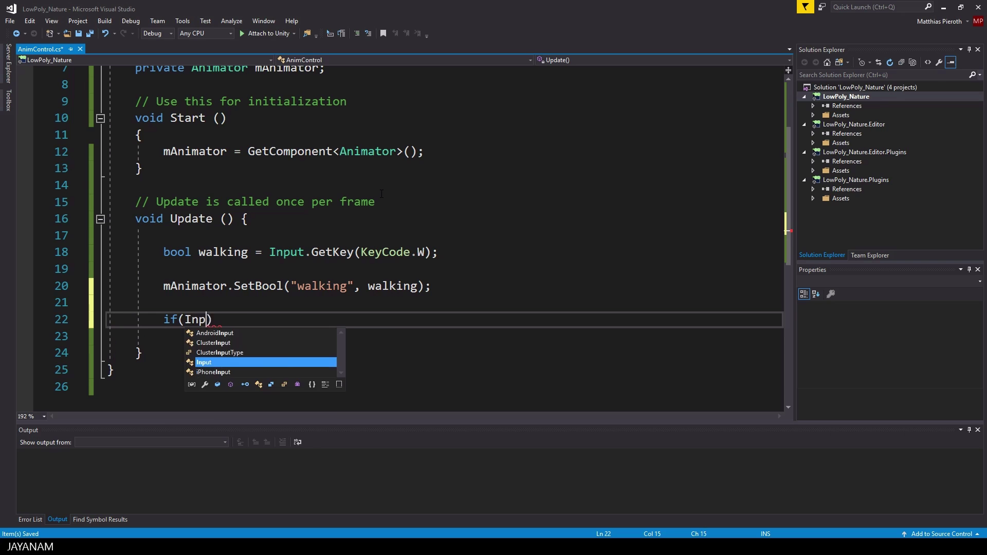
pyautogui.write('eyD')
pyautogui.press('Tab')
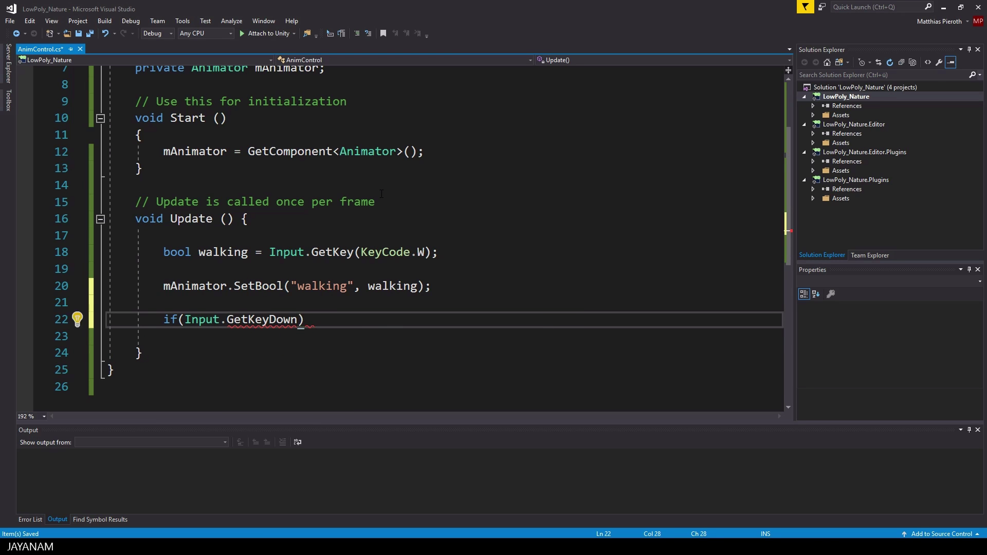
pyautogui.write('(KeyCode.a')
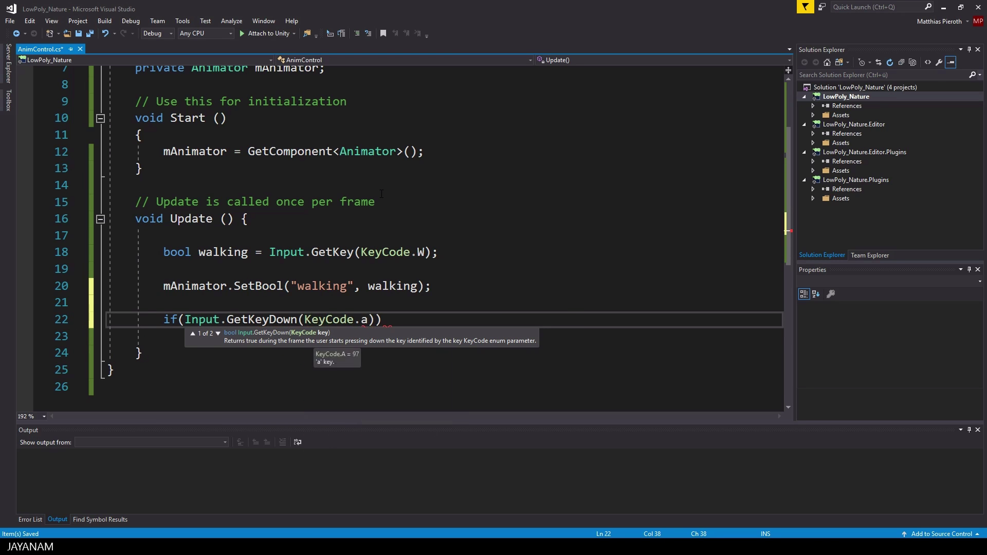
pyautogui.press('Return')
pyautogui.write('{')
pyautogui.press('Return')
pyautogui.write('mAnimator.SetTarget')
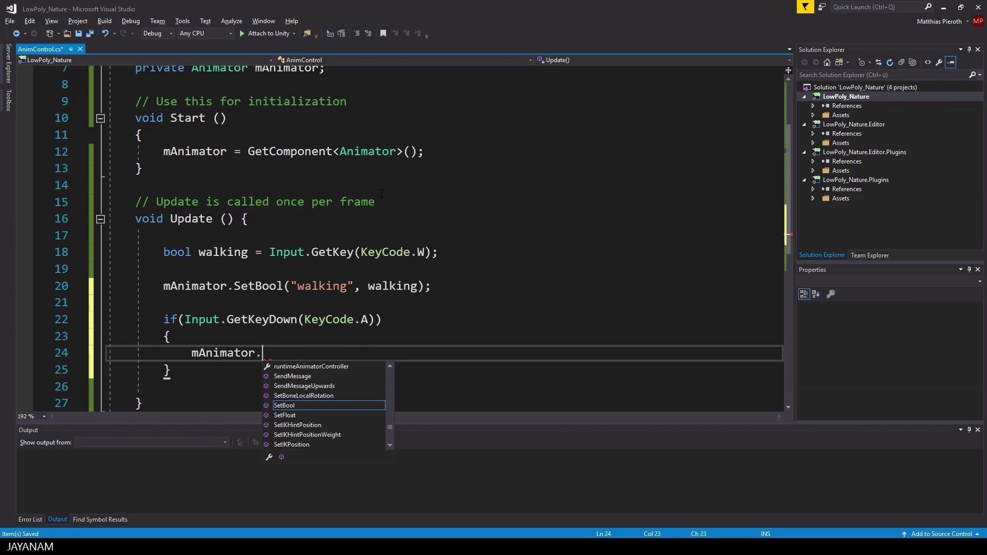
pyautogui.press('BackSpace')
pyautogui.press('BackSpace')
pyautogui.press('BackSpace')
pyautogui.press('BackSpace')
pyautogui.press('BackSpace')
pyautogui.write('rigger')
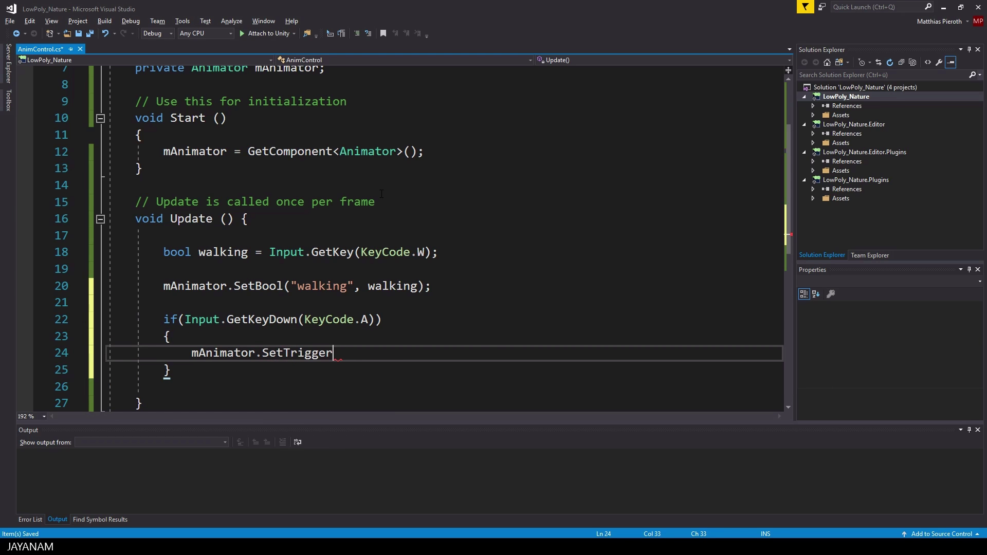
pyautogui.write('("attack");')
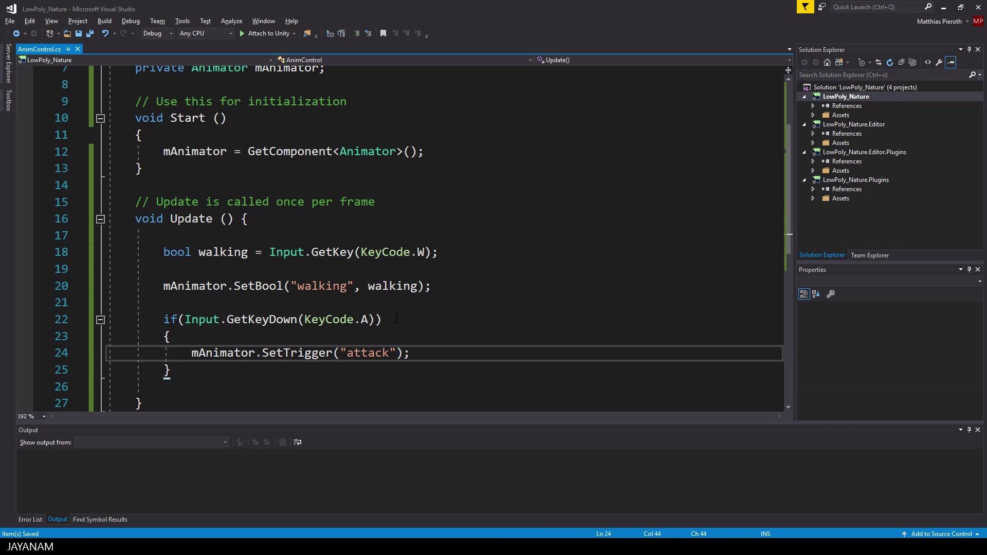
pyautogui.hotkey('alt', 'Tab')
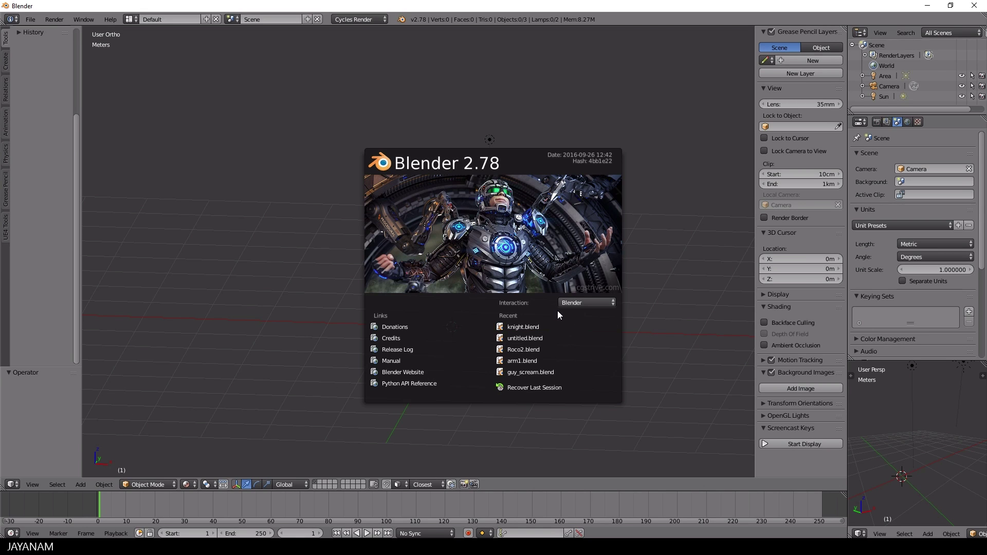
# Step: Dismiss the splash screen and choose DungeonSkeleton_demo.FBX in the FBX import browser
pyautogui.click(278, 234)
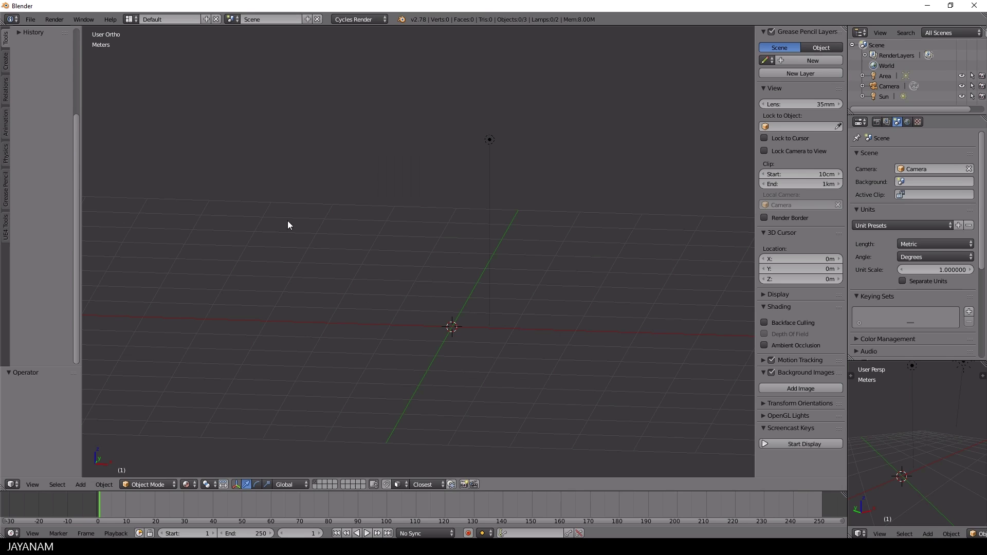
pyautogui.click(32, 21)
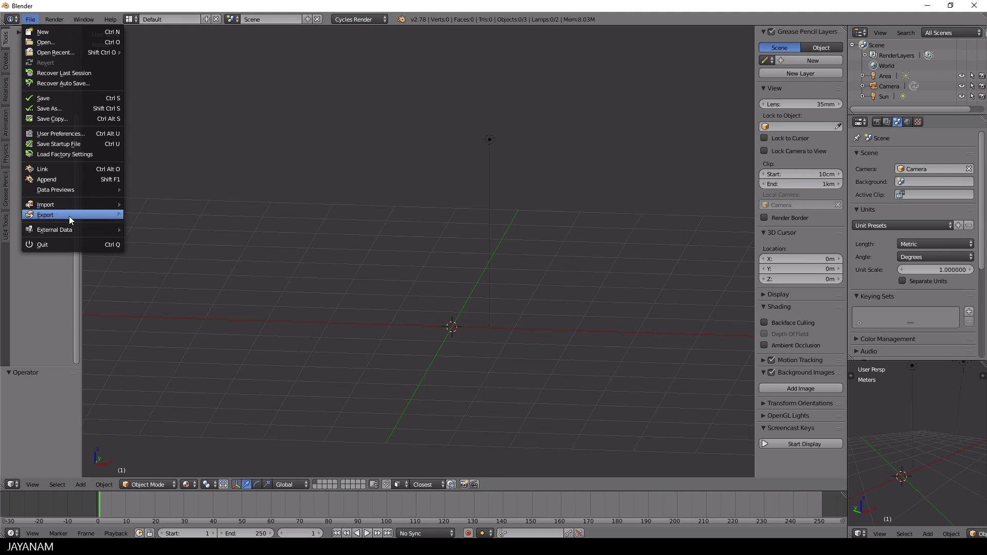
pyautogui.moveTo(70, 208)
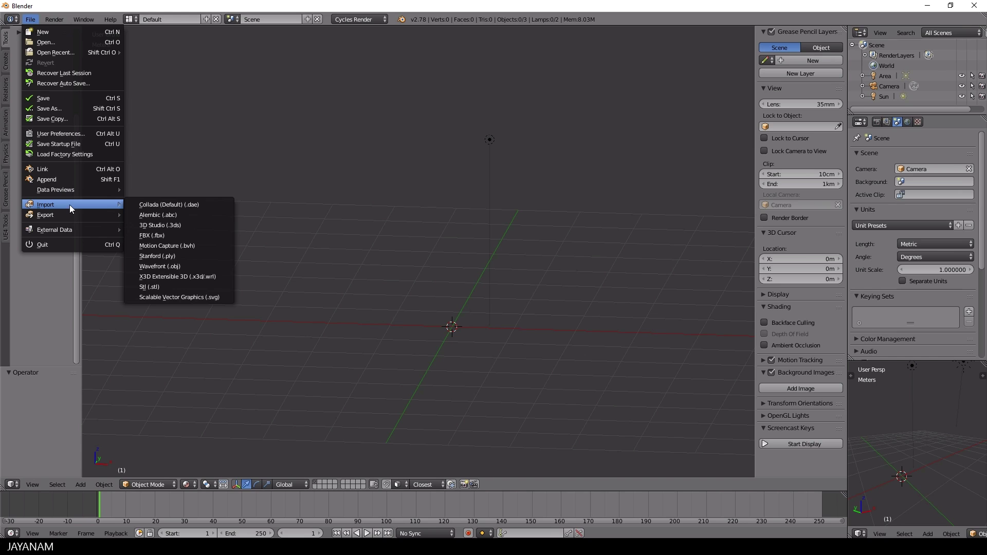
pyautogui.click(154, 236)
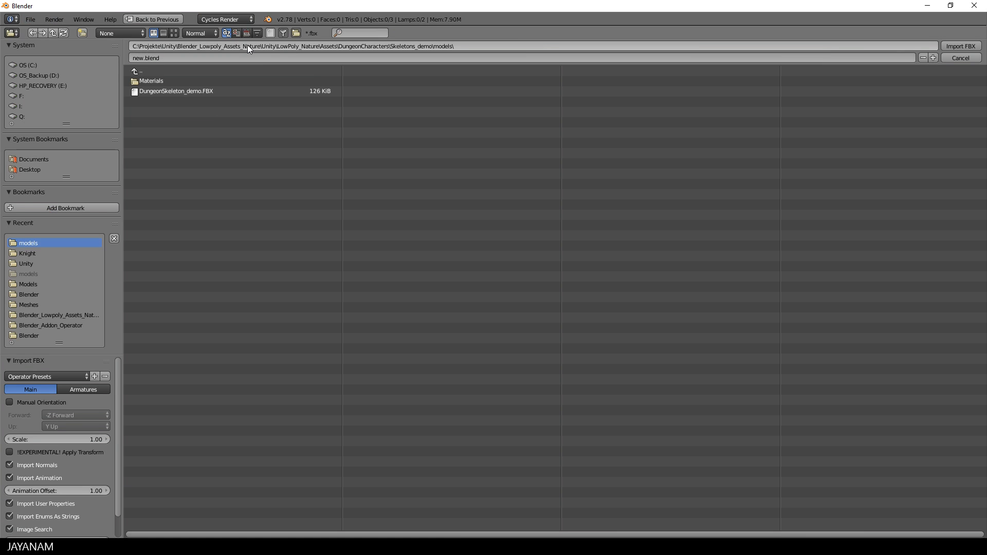
pyautogui.click(178, 92)
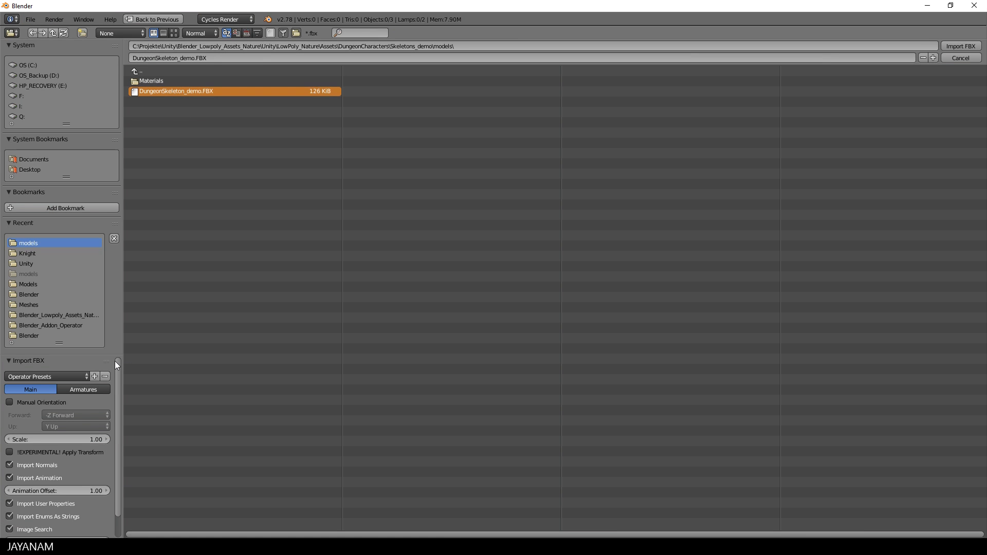
# Step: Enable Force Connect Children and Automatic Bone Orientation in the Armature import options
pyautogui.click(78, 390)
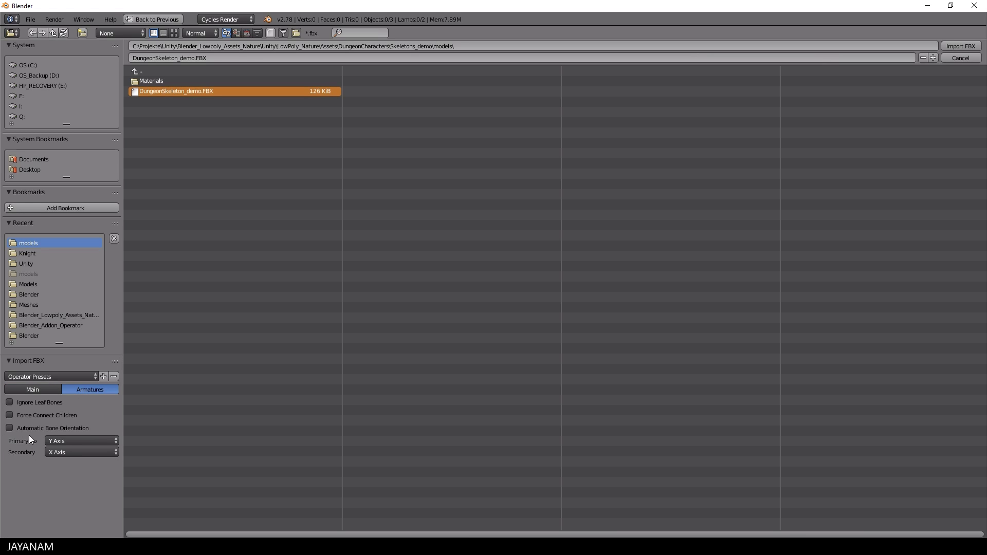
pyautogui.click(27, 415)
pyautogui.click(24, 429)
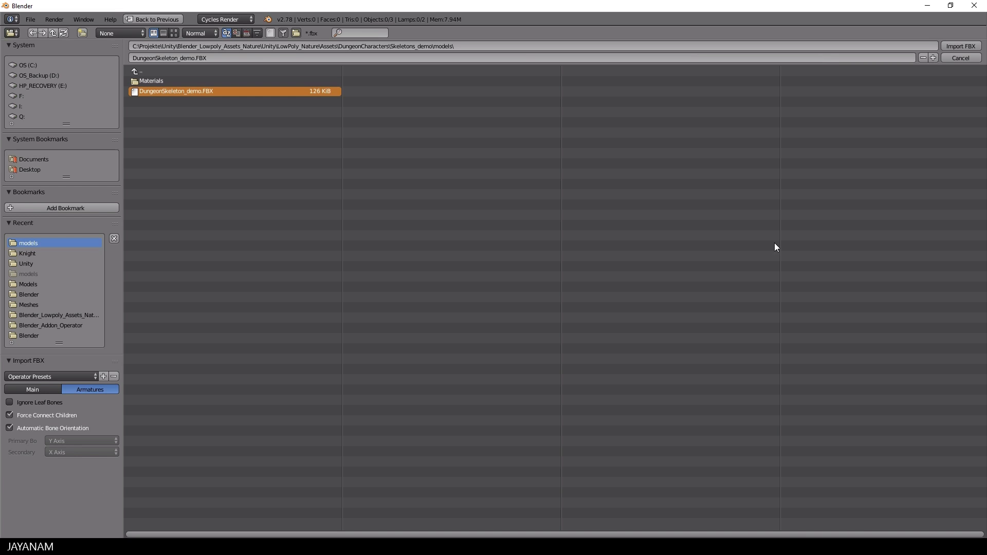
# Step: Import the FBX, switch the viewport to Solid shading, and enable X-Ray on the armature
pyautogui.click(961, 46)
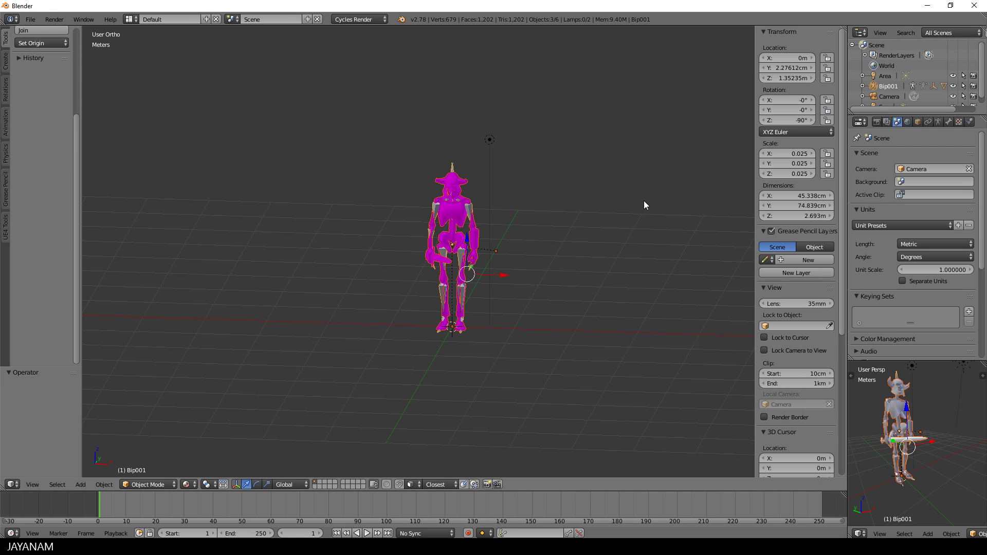
pyautogui.click(188, 483)
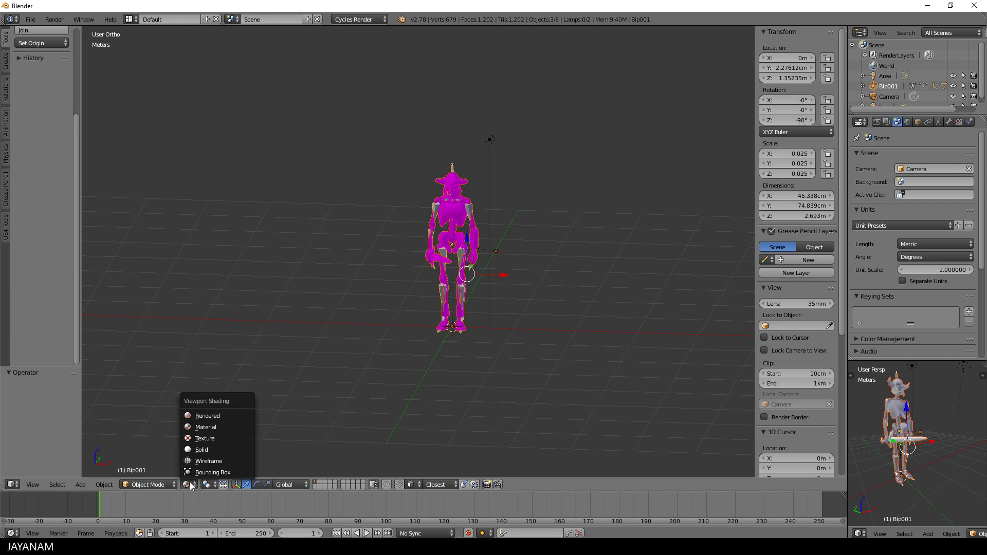
pyautogui.click(203, 450)
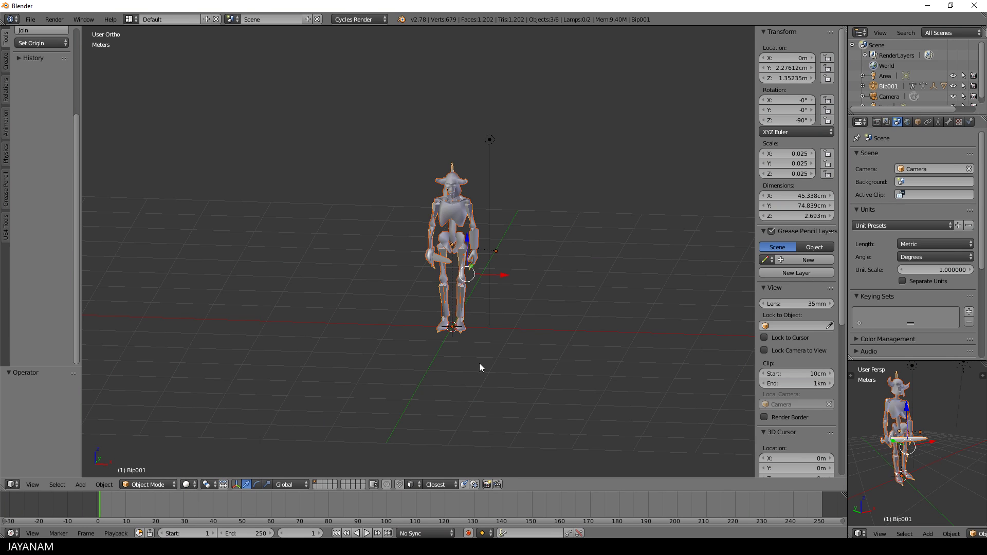
pyautogui.click(938, 121)
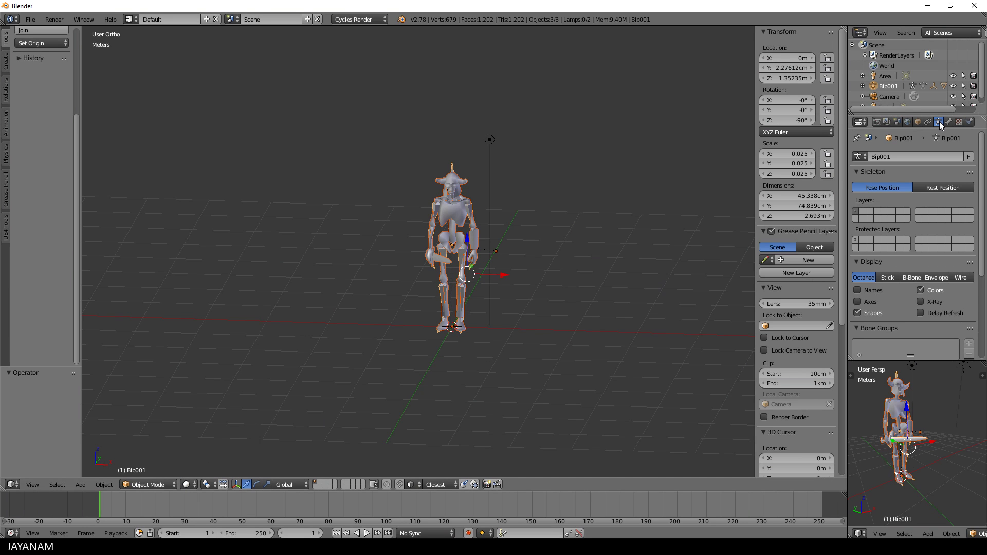
pyautogui.click(921, 301)
# Step: Frame the skeleton in front view (Numpad 1) and switch to Pose Mode
pyautogui.moveTo(517, 264); pyautogui.dragTo(557, 236, button='middle')
pyautogui.press('KP_1')
pyautogui.scroll(3, 555, 238)
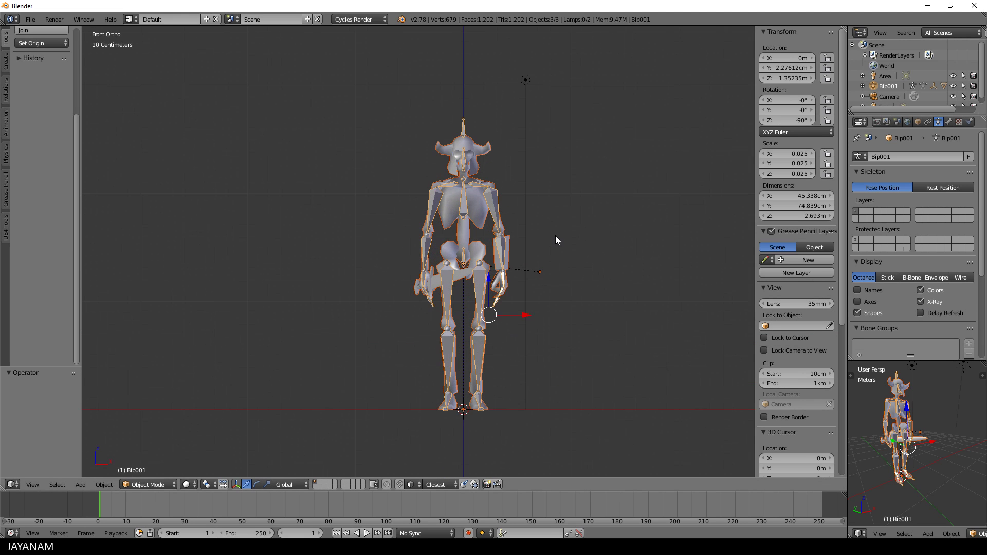
pyautogui.keyDown('shift'); pyautogui.moveTo(627, 207); pyautogui.dragTo(538, 205, button='middle'); pyautogui.keyUp('shift')
pyautogui.press('Tab')
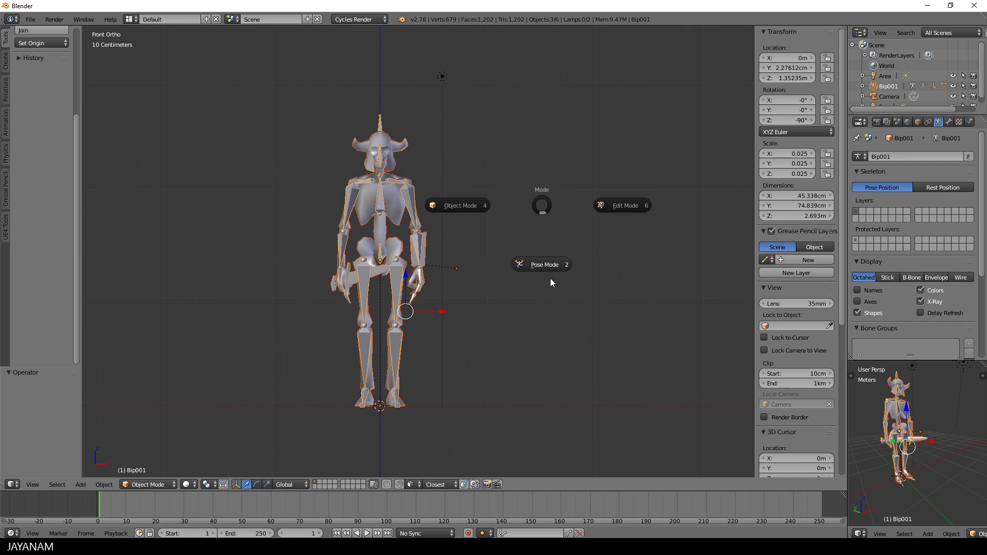
pyautogui.click(551, 262)
# Step: Test-rotate the left and right upper arm bones, cancelling each rotation
pyautogui.rightClick(414, 206)
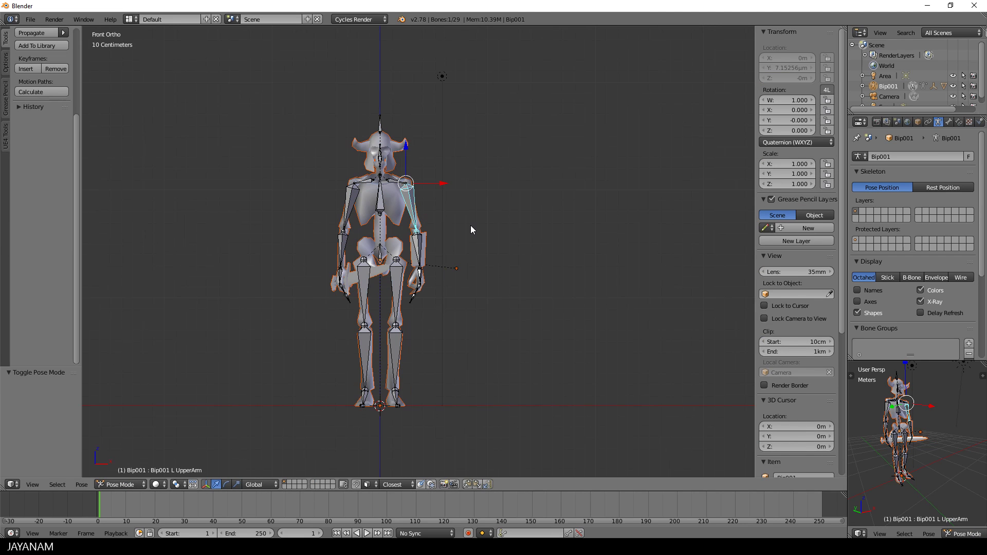
pyautogui.press('r')
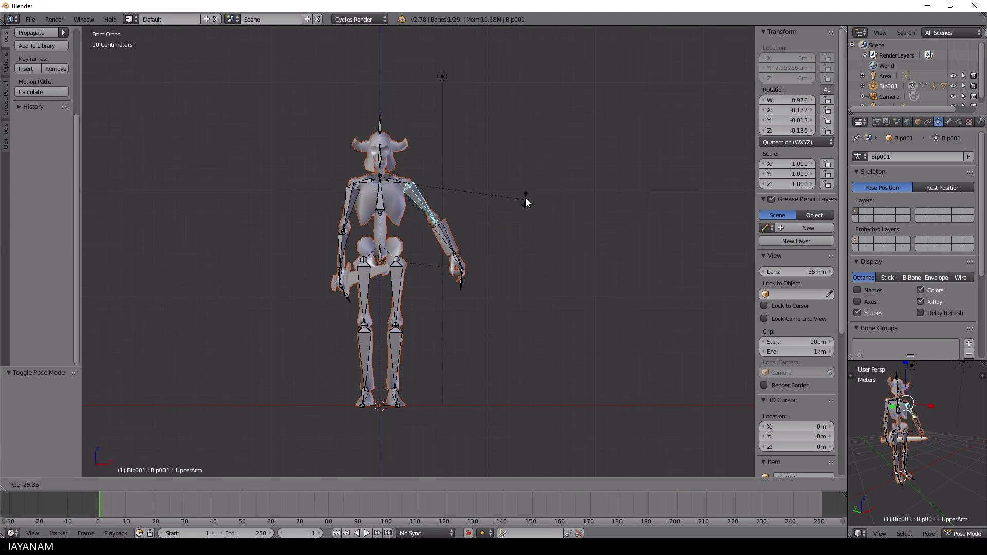
pyautogui.rightClick(525, 198)
pyautogui.scroll(1, 391, 166)
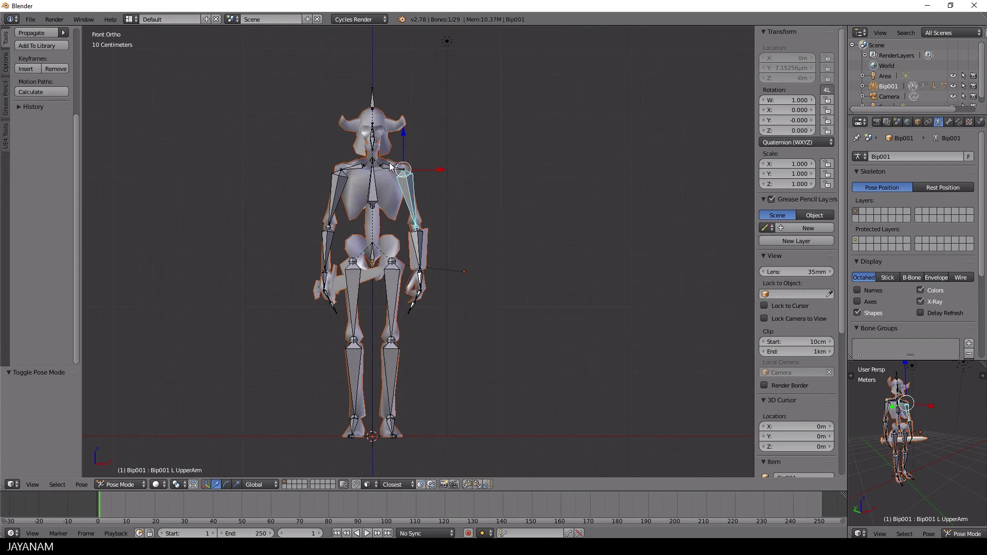
pyautogui.moveTo(403, 196); pyautogui.dragTo(311, 223, button='middle')
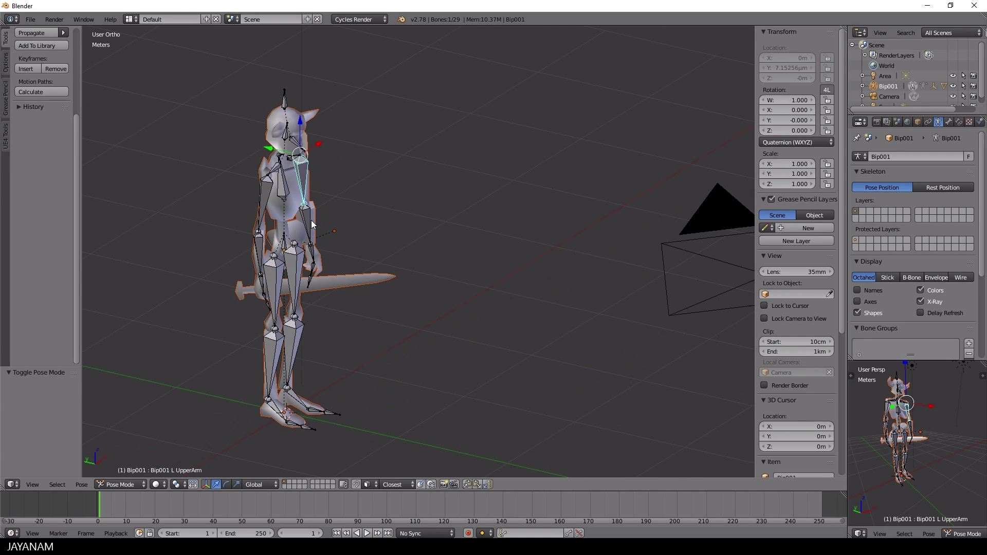
pyautogui.rightClick(263, 202)
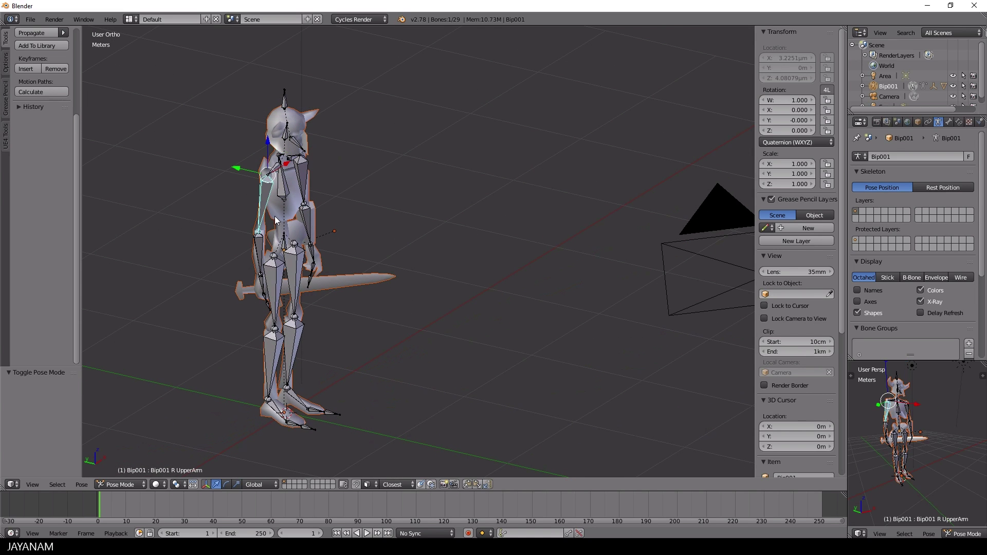
pyautogui.press('r')
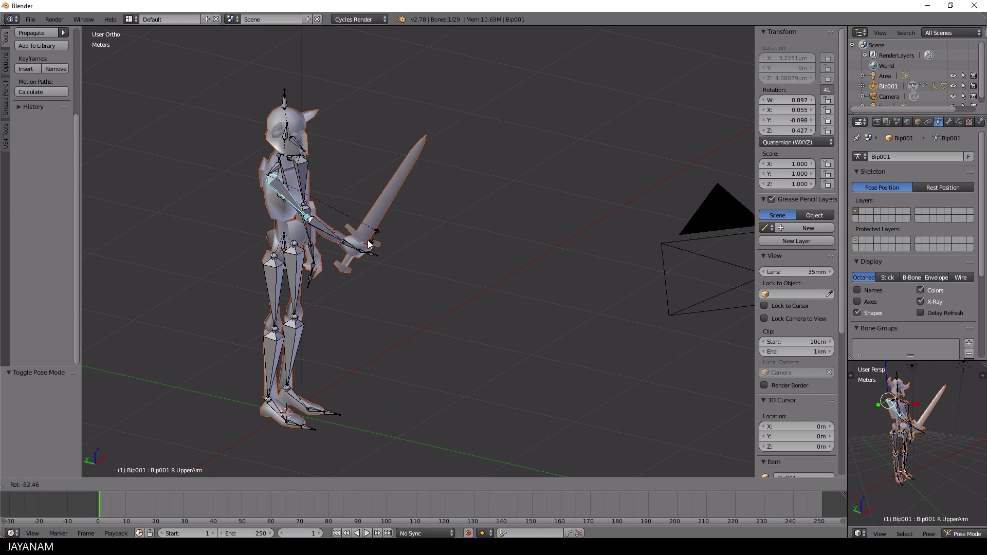
pyautogui.rightClick(349, 256)
pyautogui.scroll(-5, 463, 253)
pyautogui.moveTo(462, 253); pyautogui.dragTo(375, 244, button='middle')
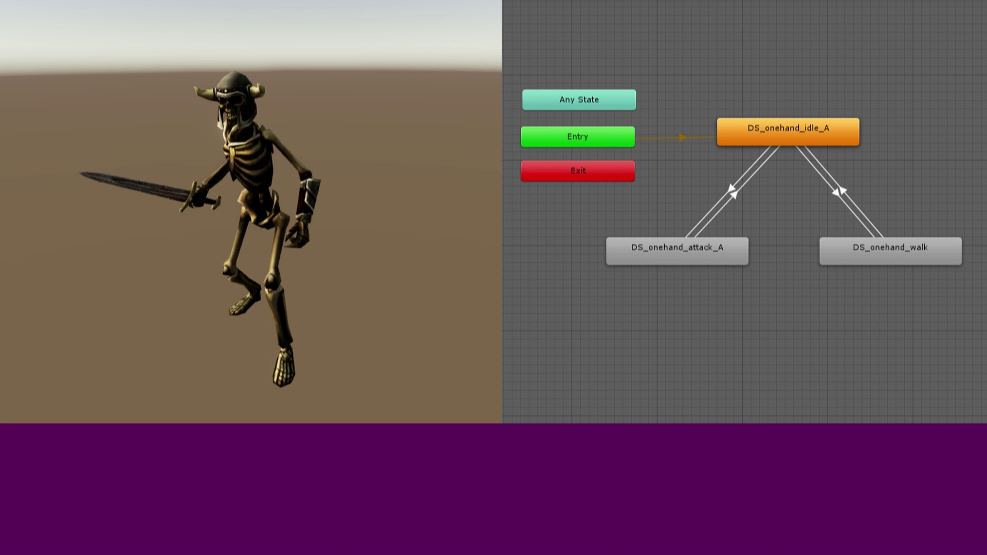